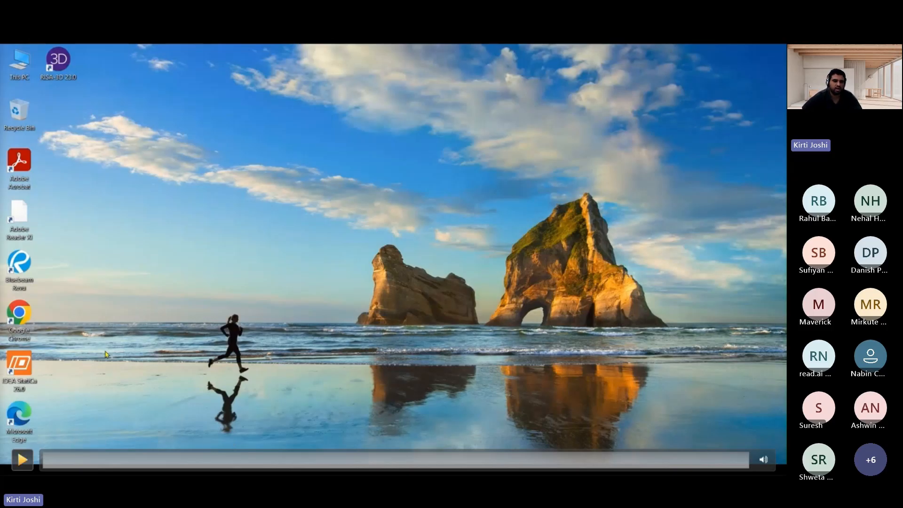
click(22, 458)
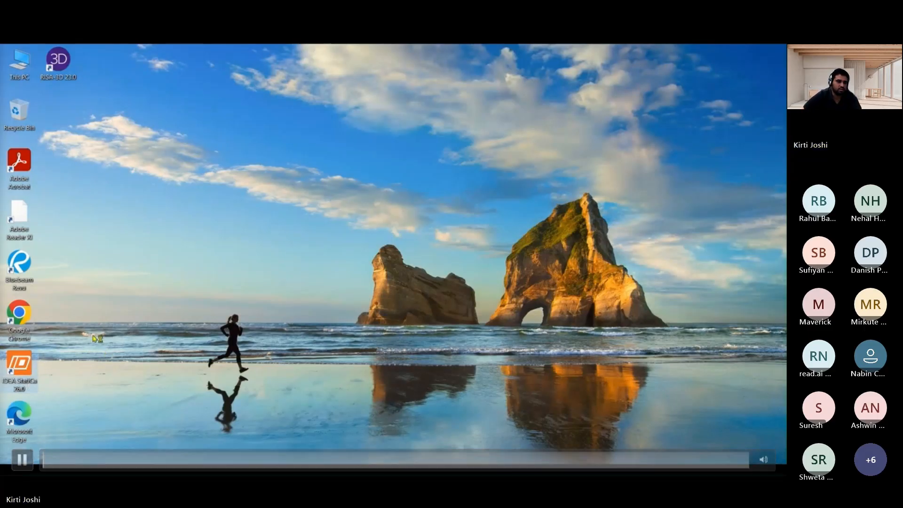
click(23, 459)
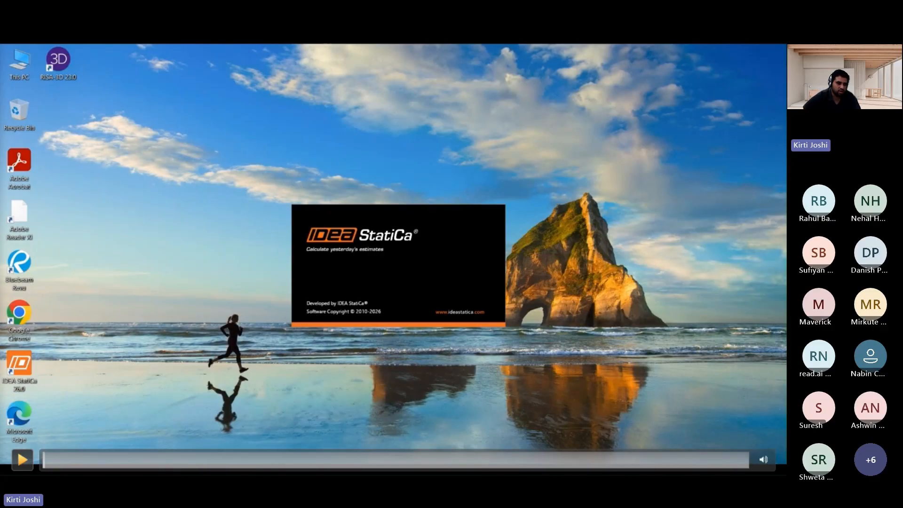
click(22, 459)
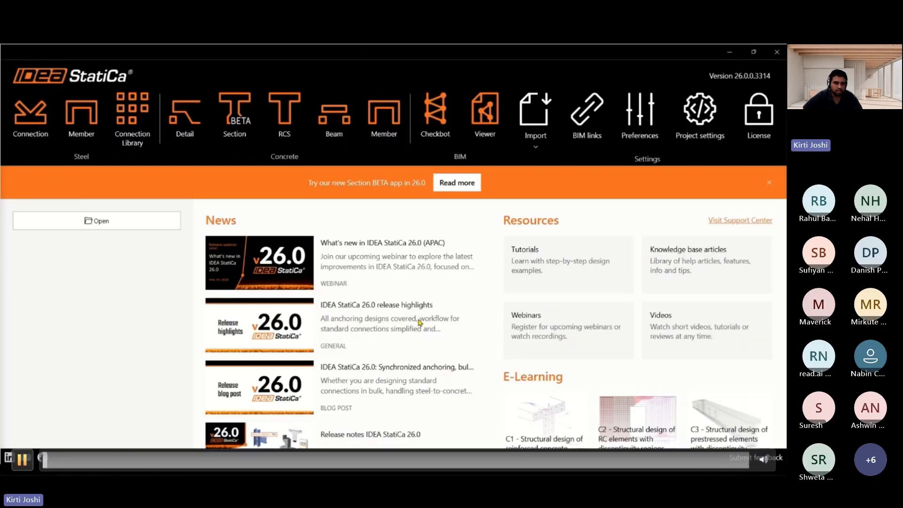
click(22, 459)
click(22, 459)
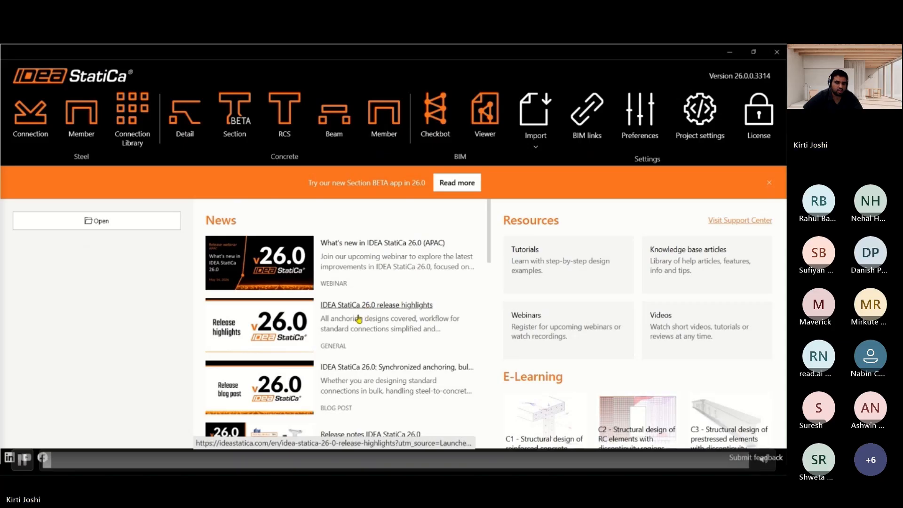
click(22, 459)
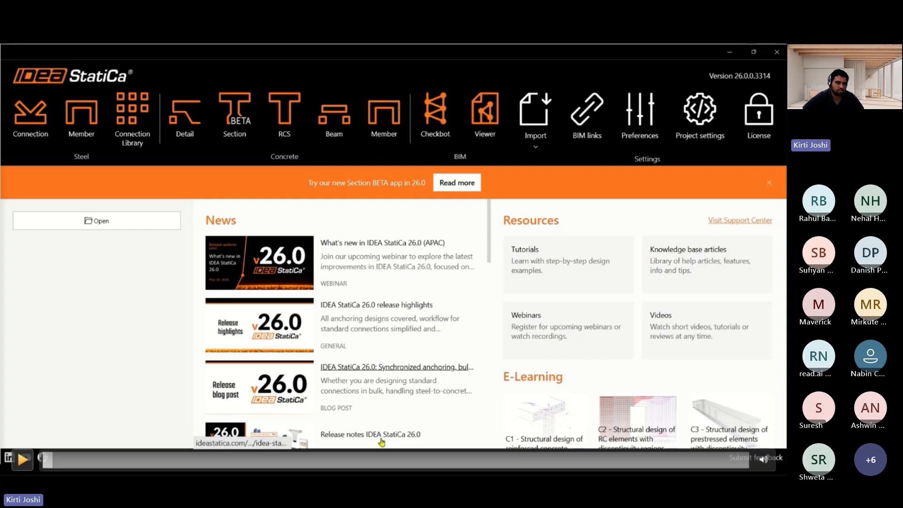
key(space)
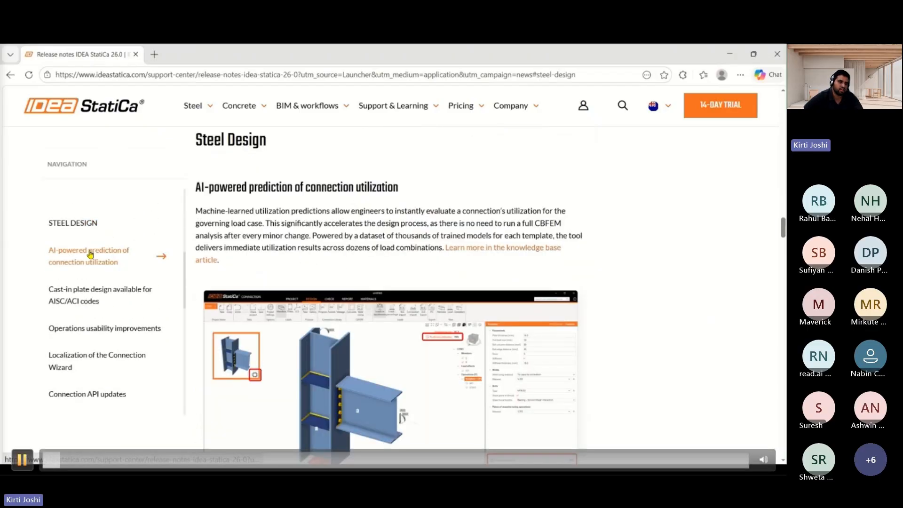
click(22, 459)
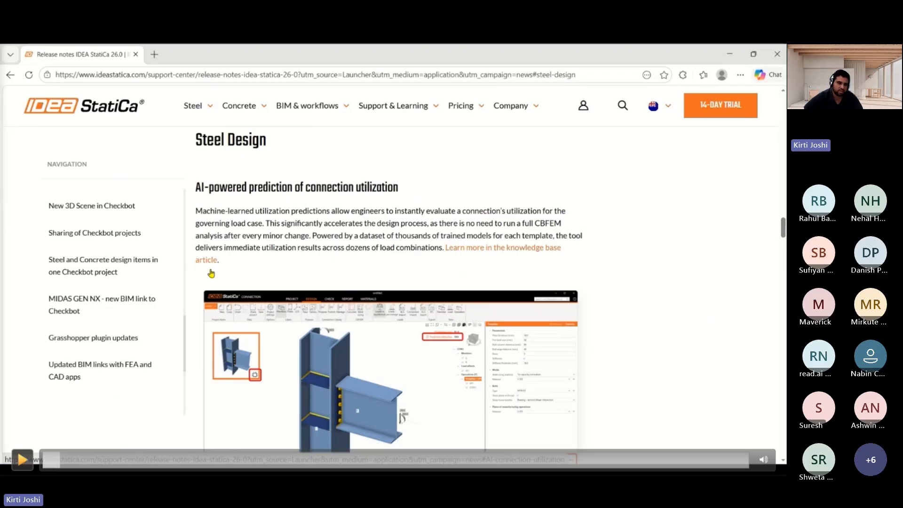
click(23, 459)
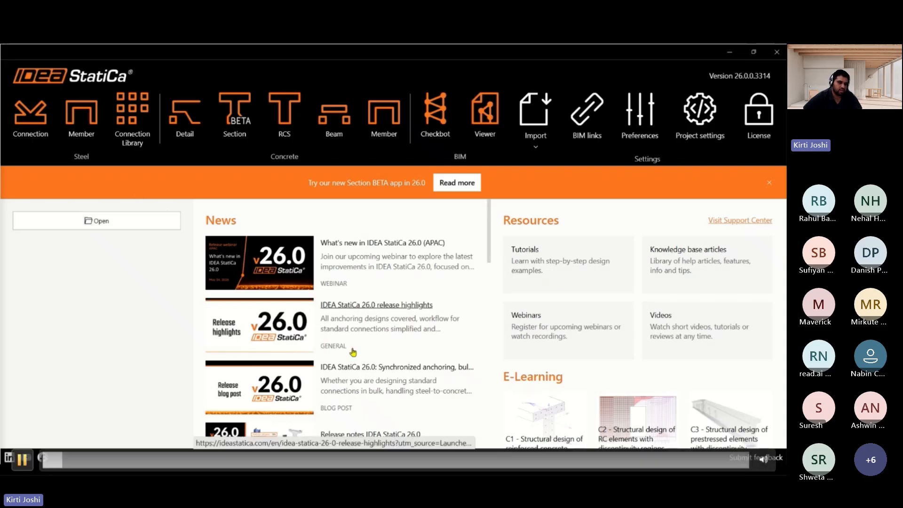
click(22, 460)
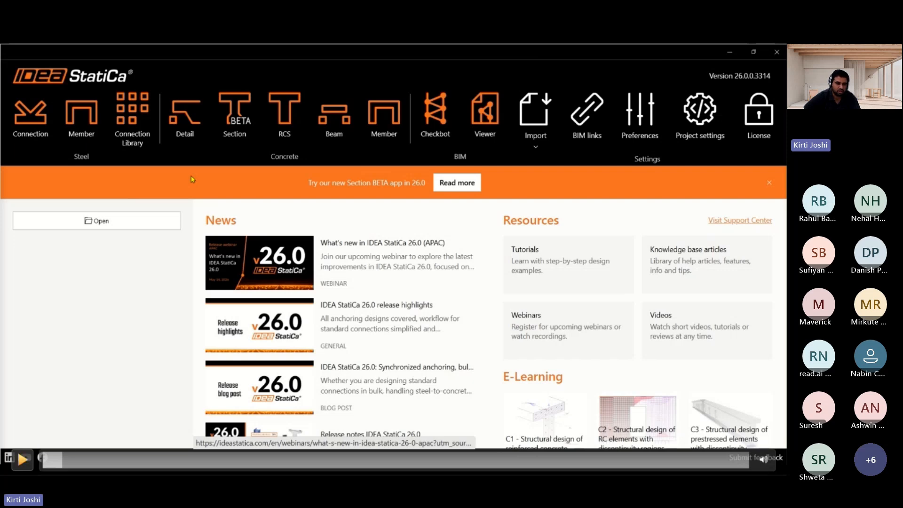
key(space)
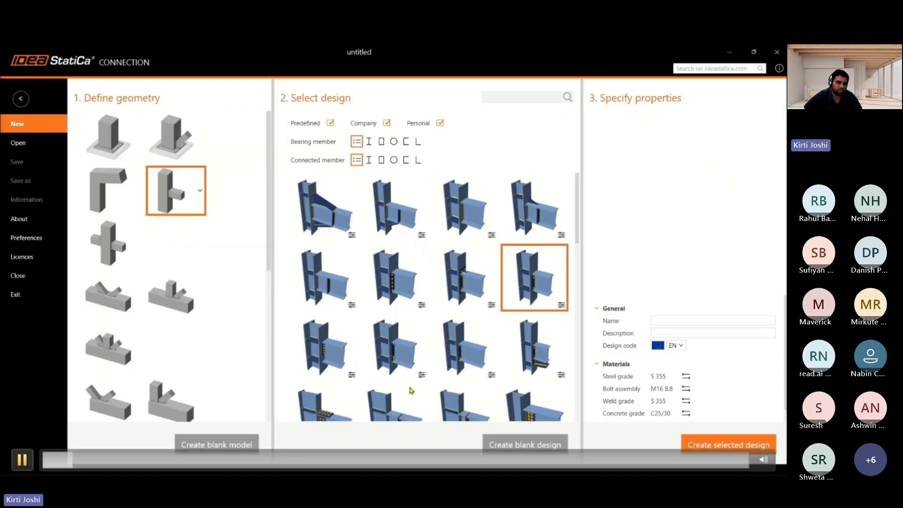
click(109, 152)
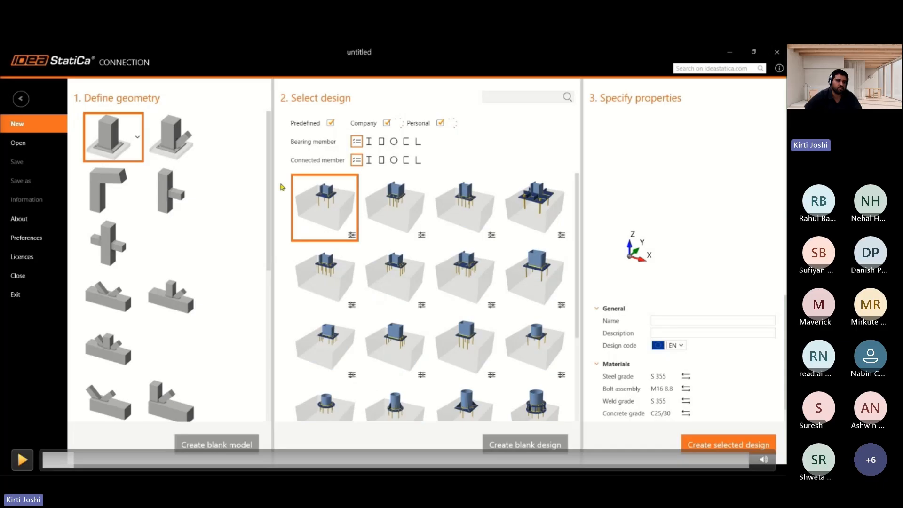
click(22, 460)
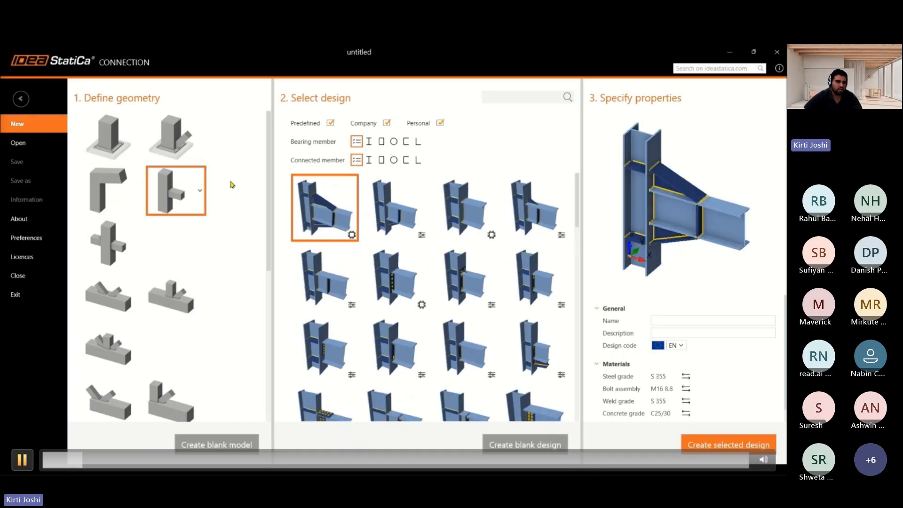
key(space)
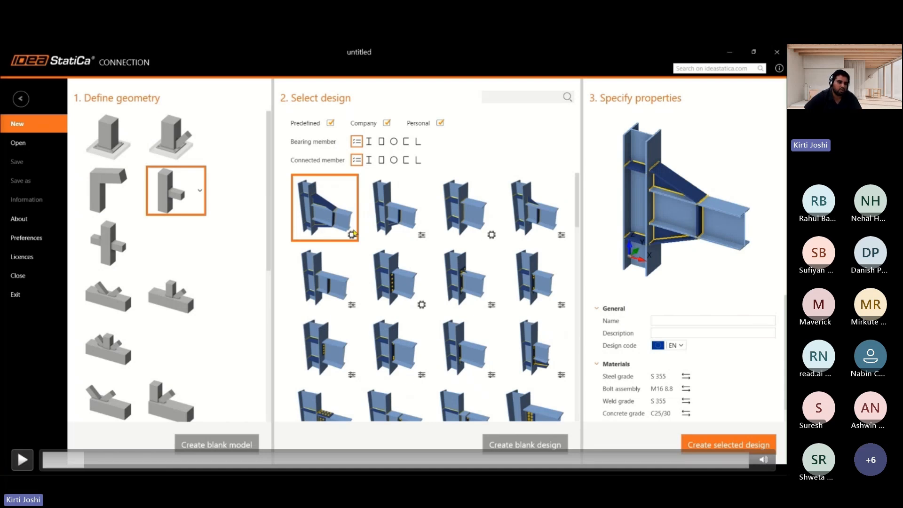
key(space)
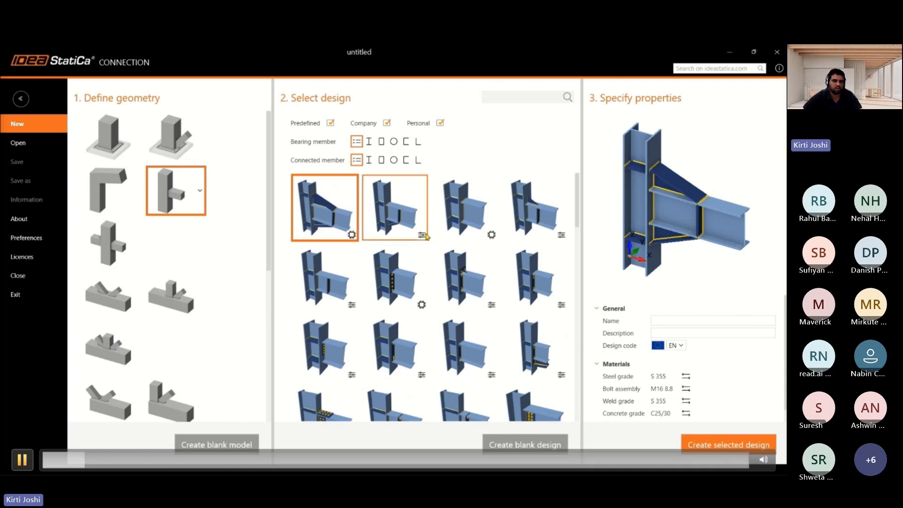
key(space)
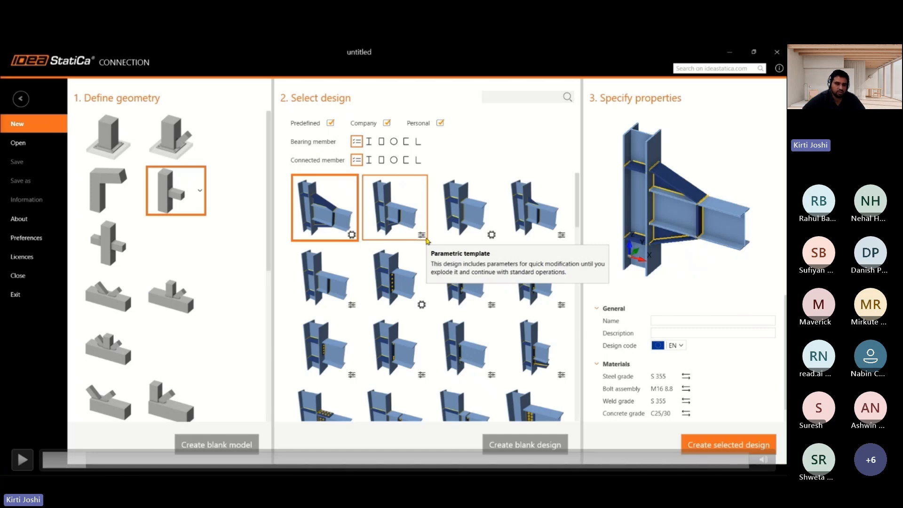
key(space)
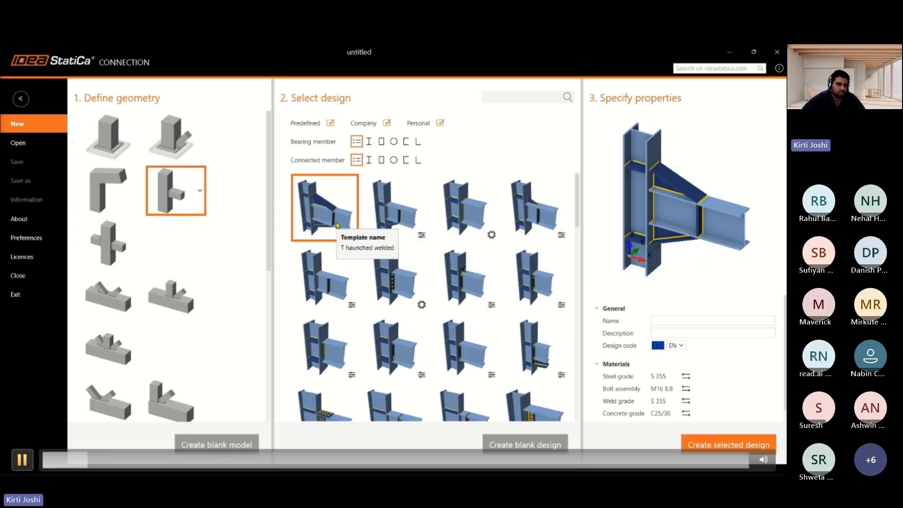
key(space)
key(space)
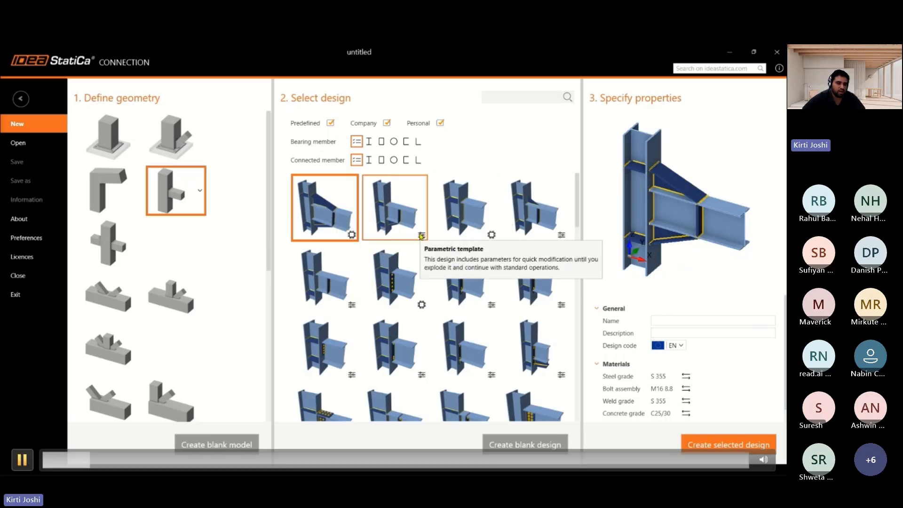
key(space)
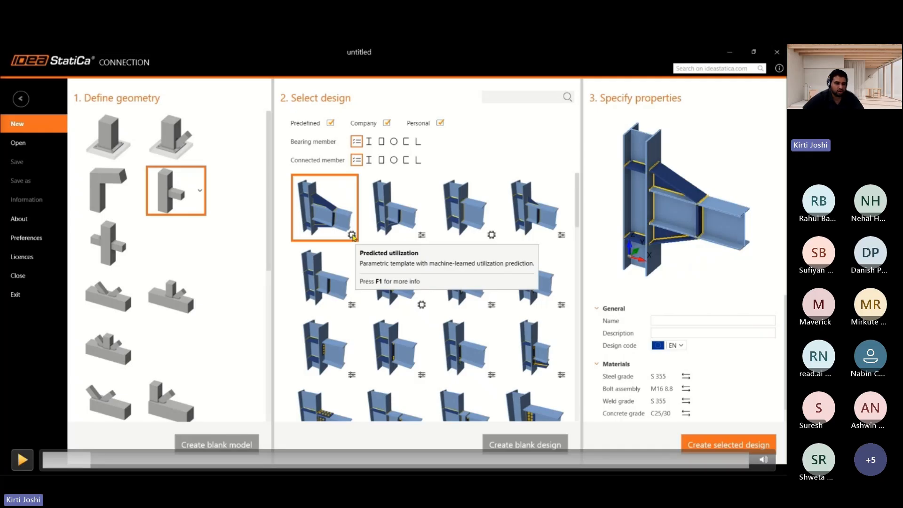
click(22, 460)
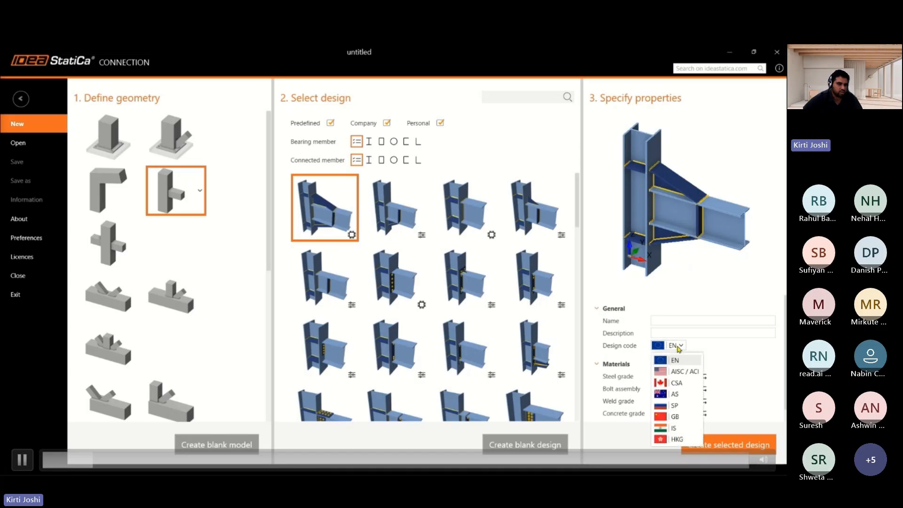
click(22, 460)
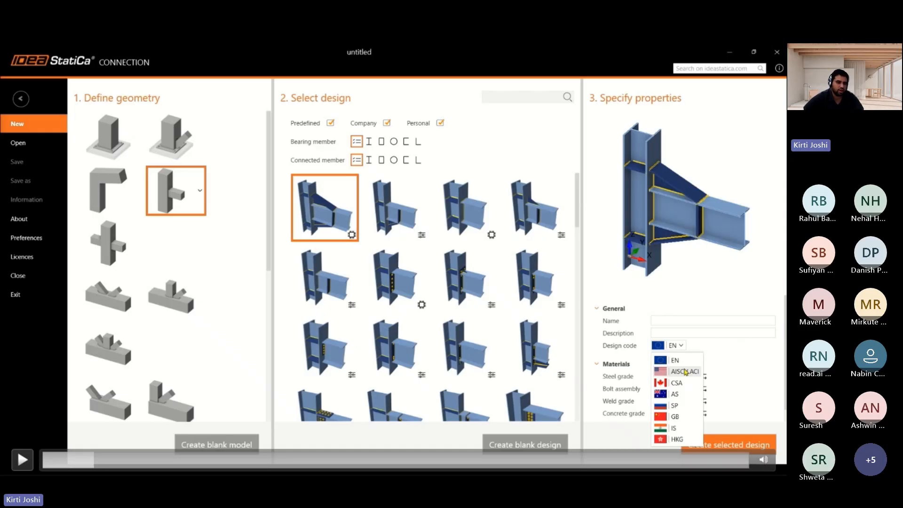
key(space)
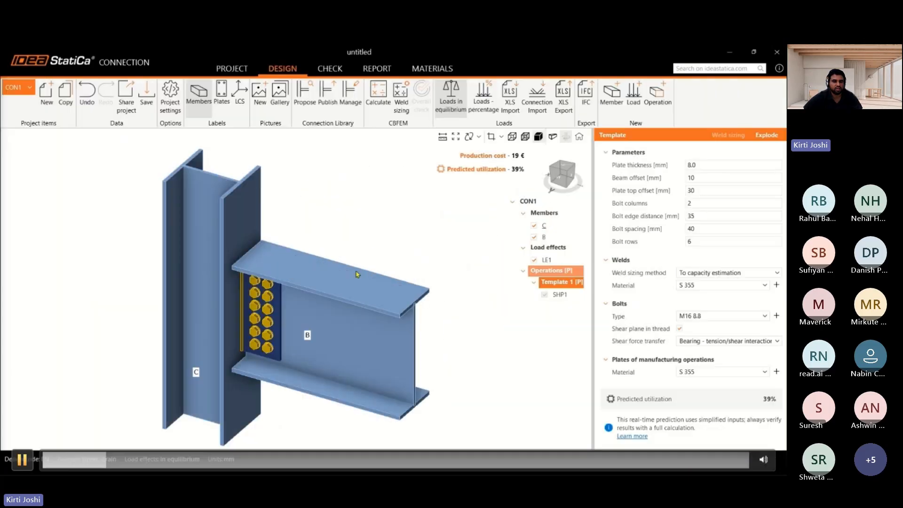
click(22, 460)
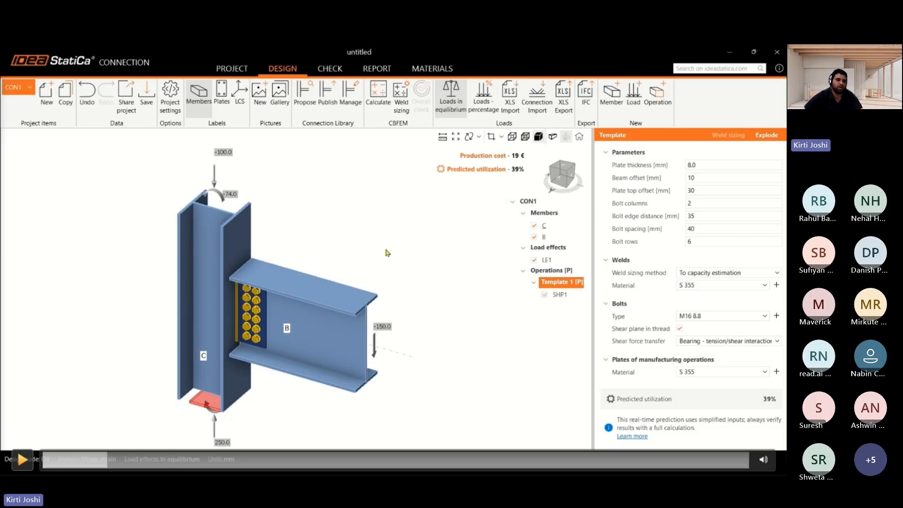
click(23, 460)
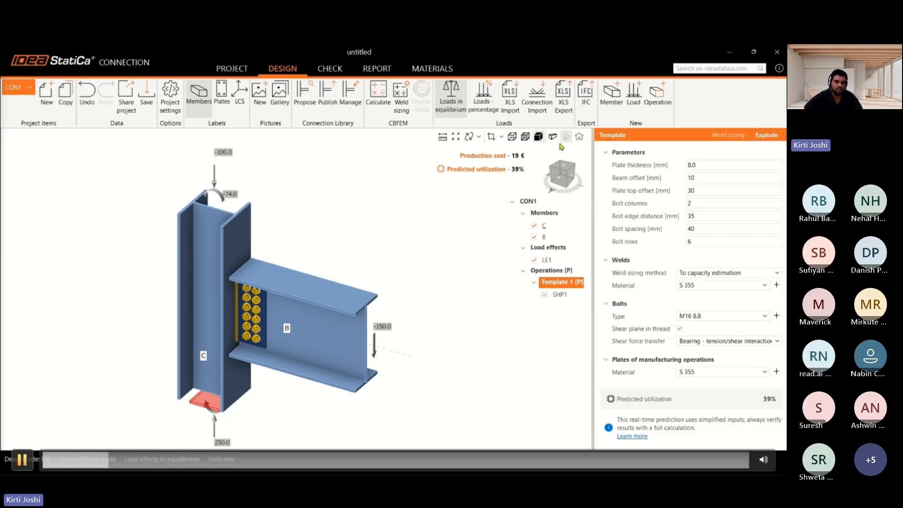
click(22, 459)
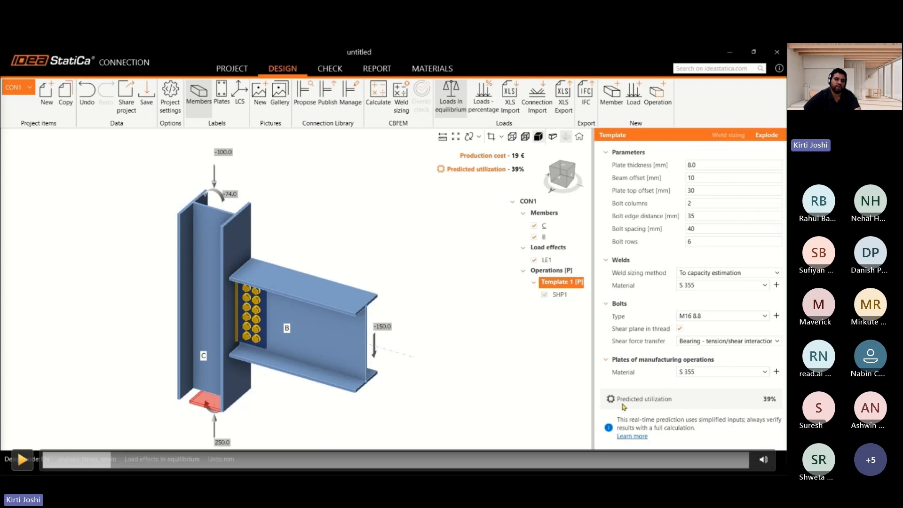
key(space)
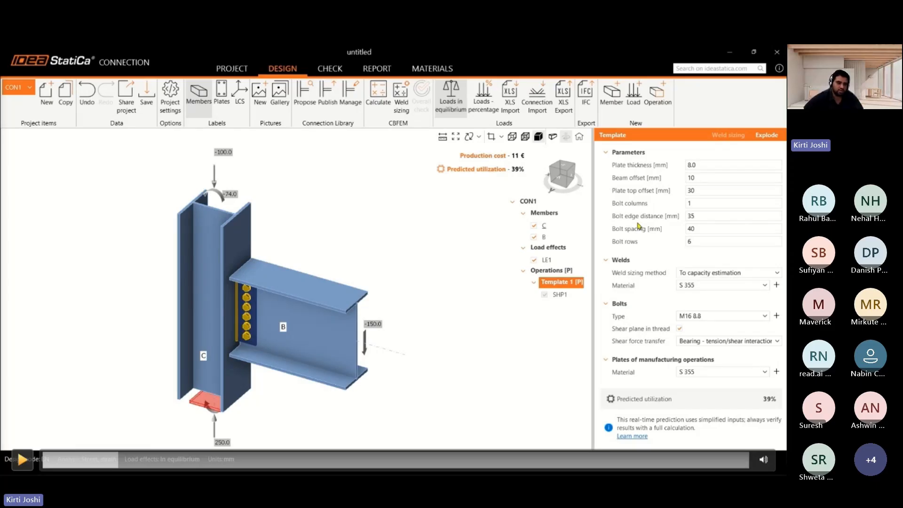
click(22, 459)
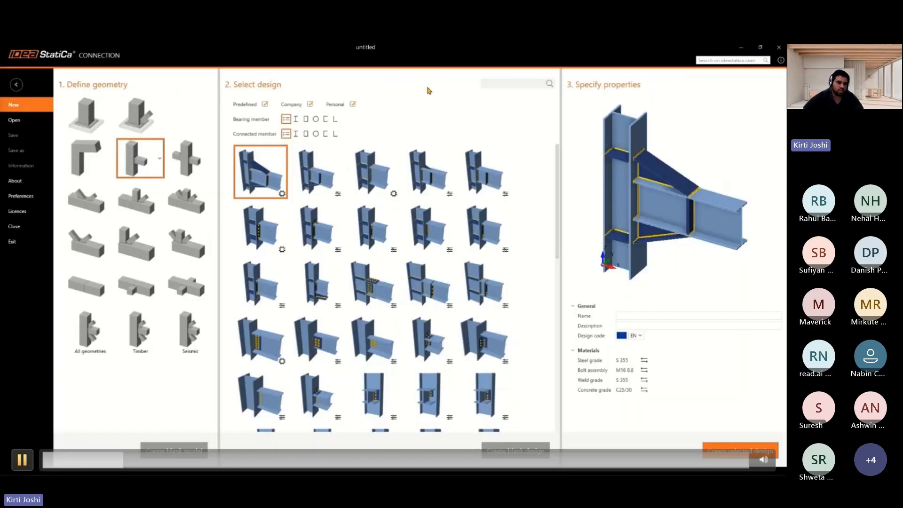
click(22, 459)
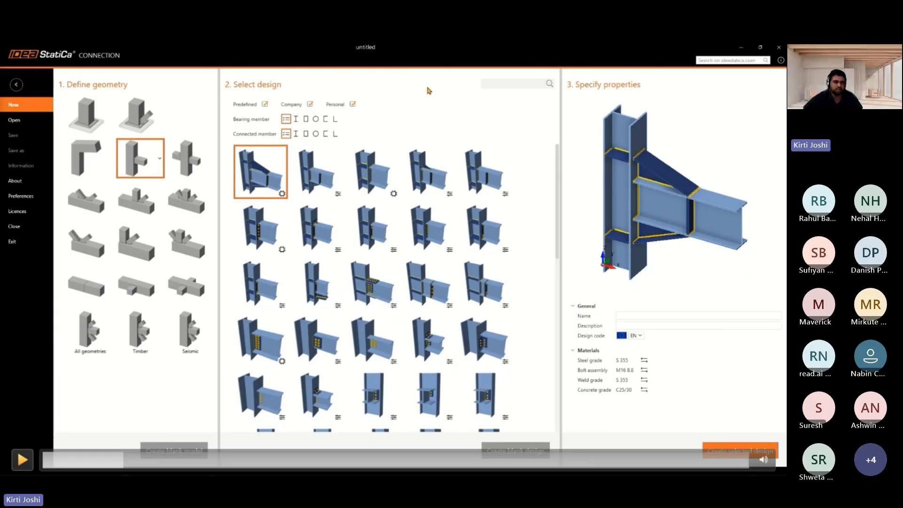
click(22, 460)
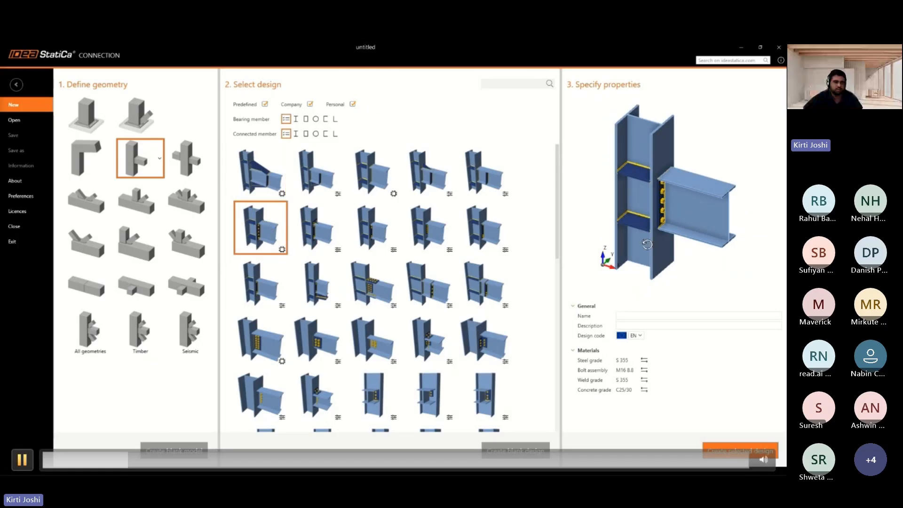
click(22, 460)
click(23, 460)
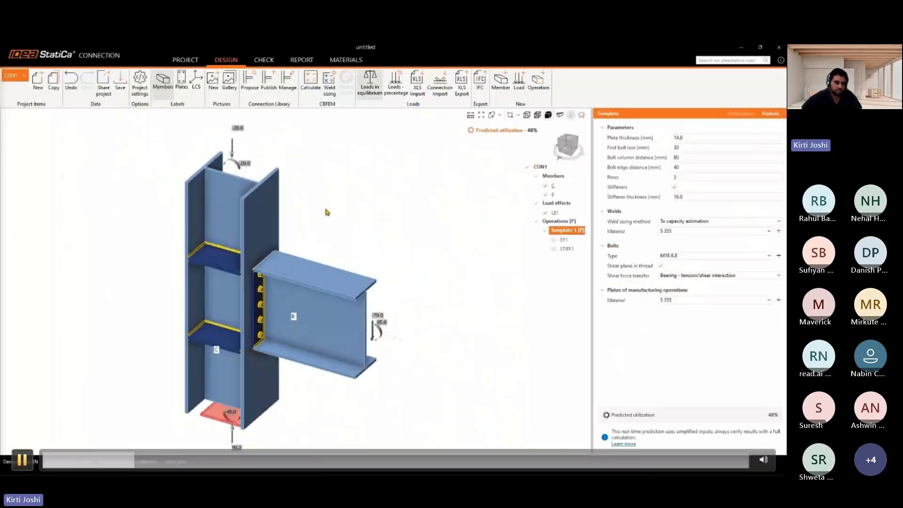
key(space)
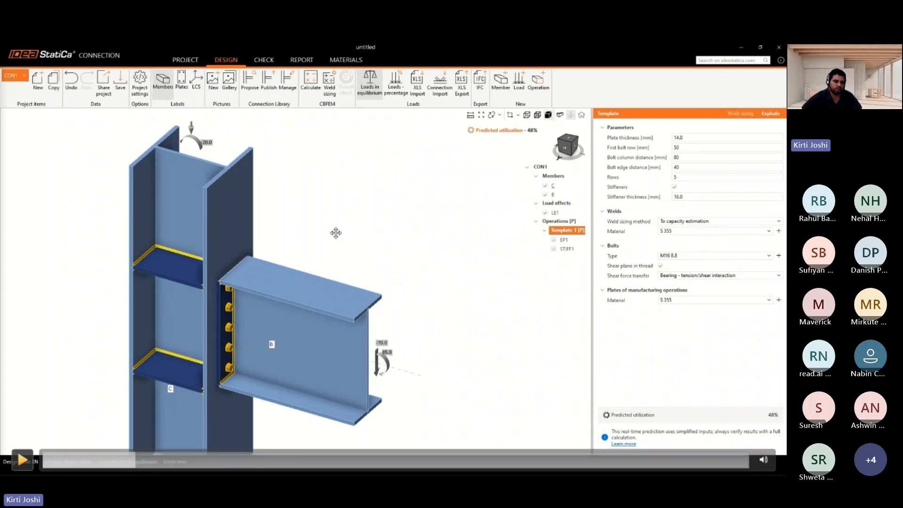
key(space)
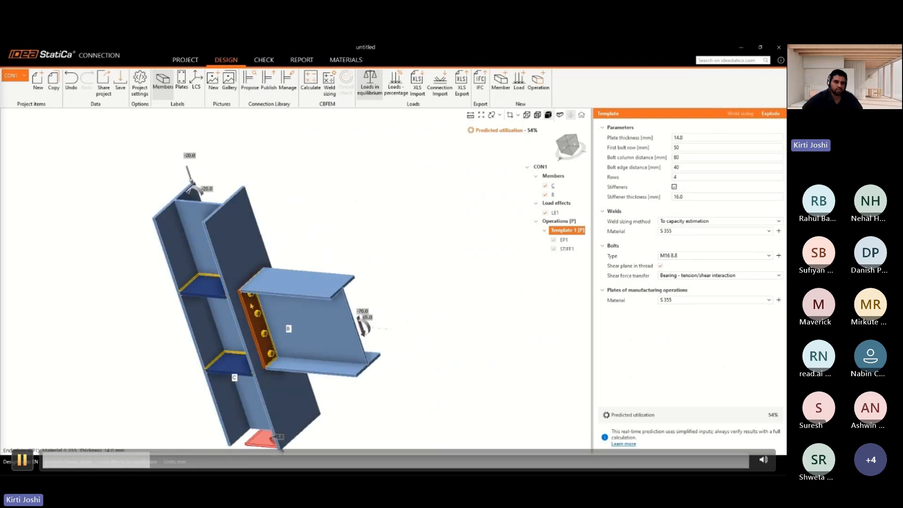
click(431, 299)
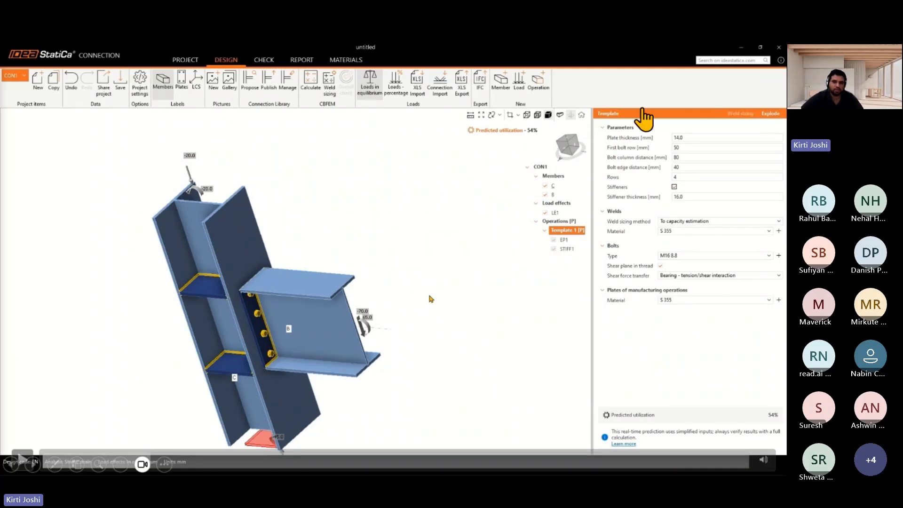
click(235, 151)
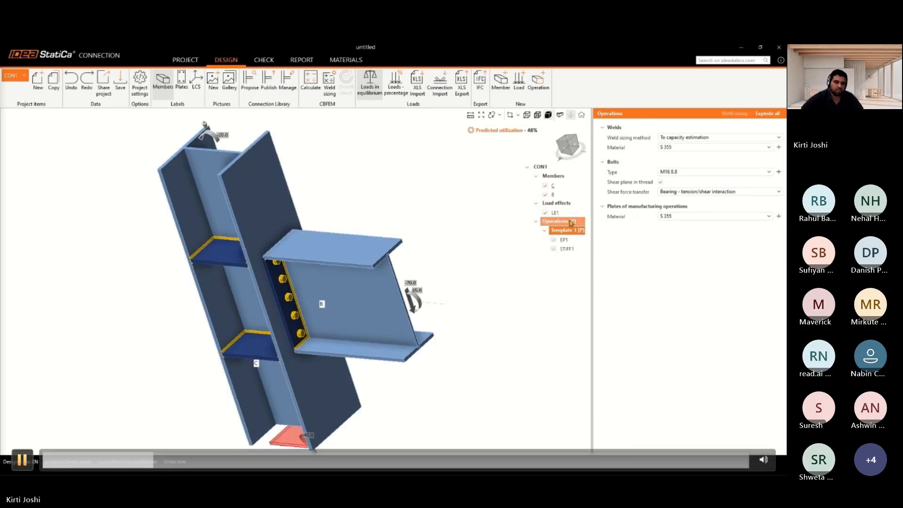
click(23, 459)
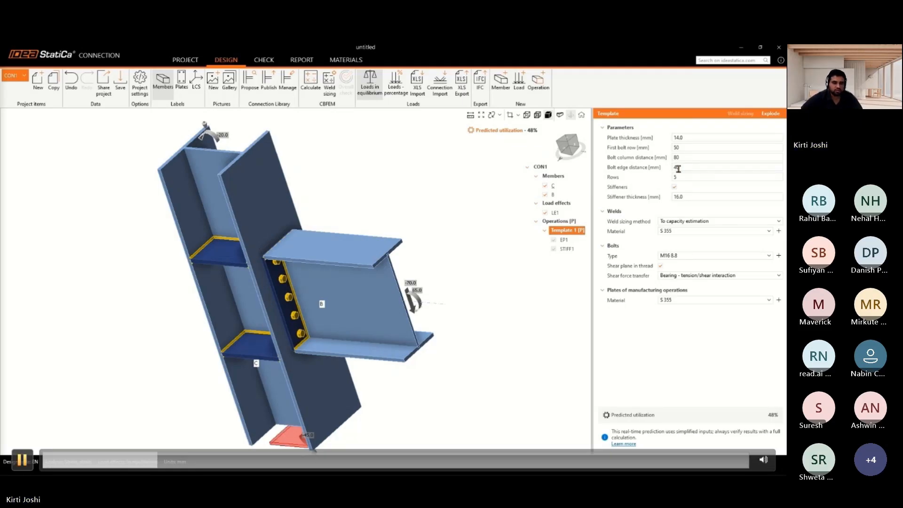
right_drag(352, 224, 331, 209)
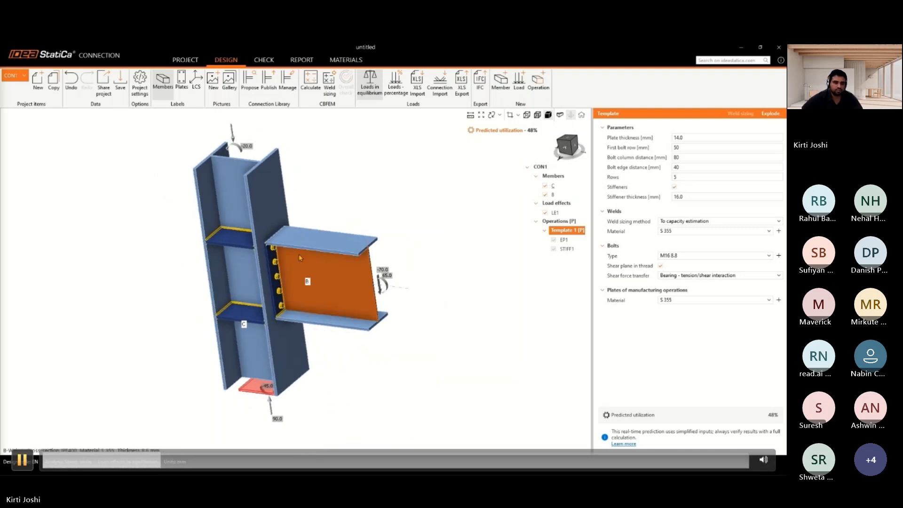
Set the template's plate thickness to 10 mm
scroll(257, 259, up, 3)
click(687, 138)
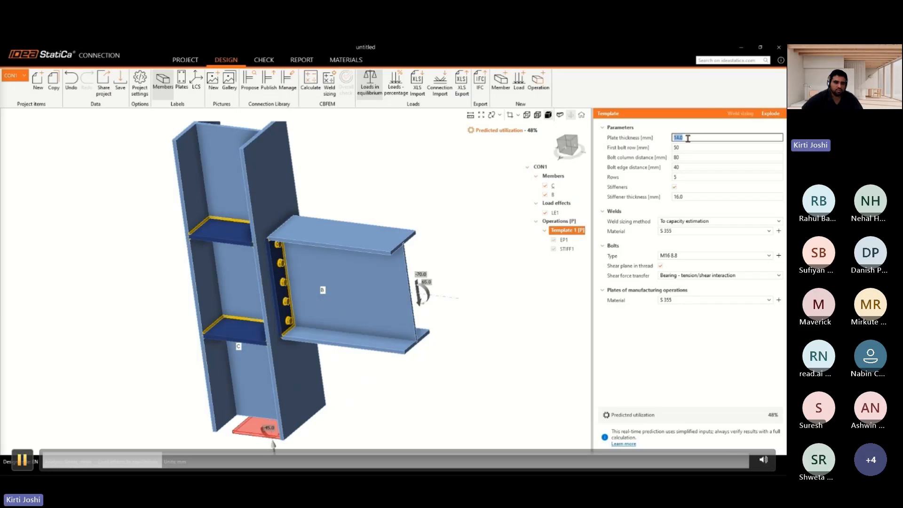
click(22, 459)
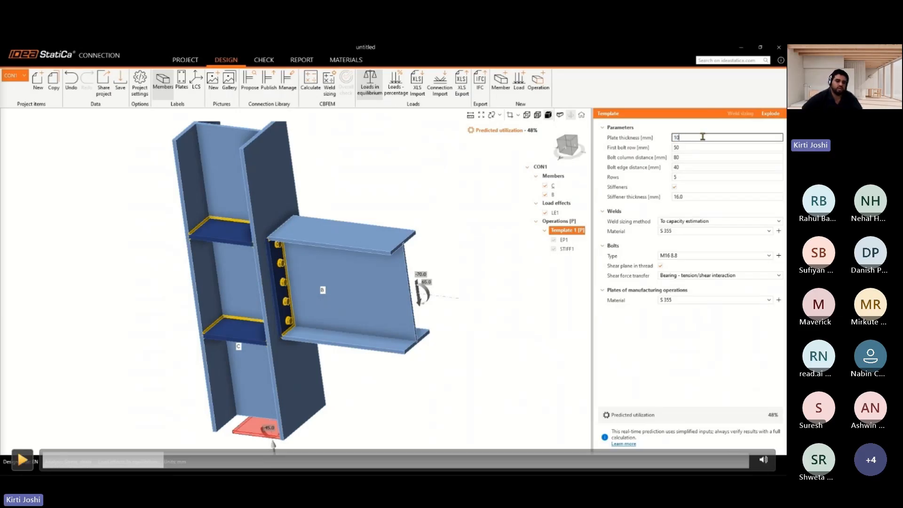
click(22, 460)
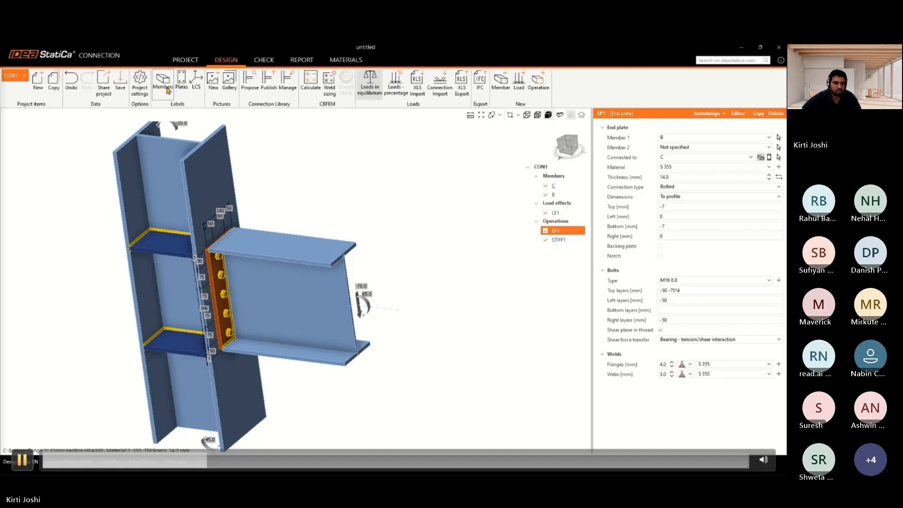
click(167, 87)
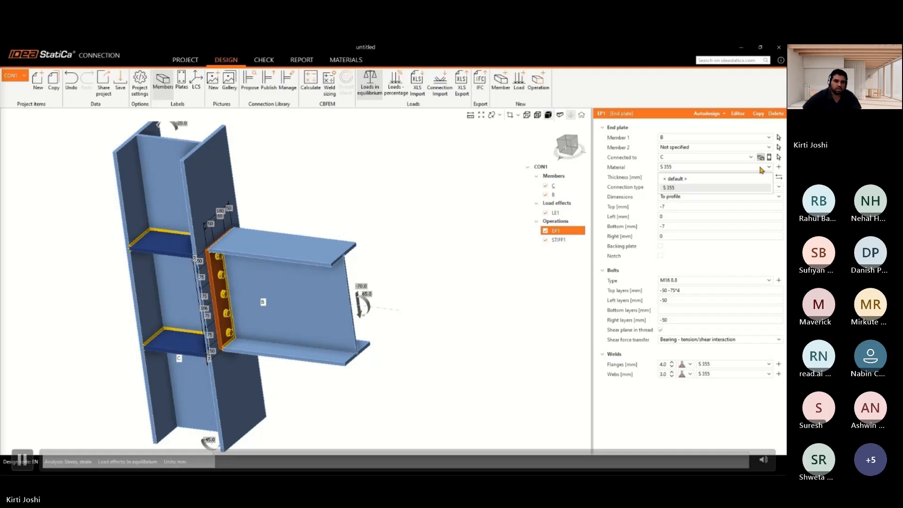
click(778, 166)
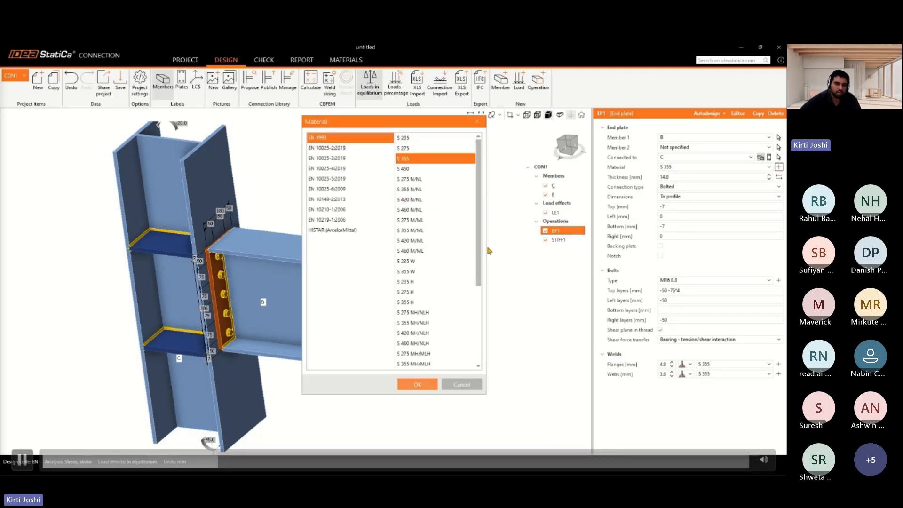
click(460, 386)
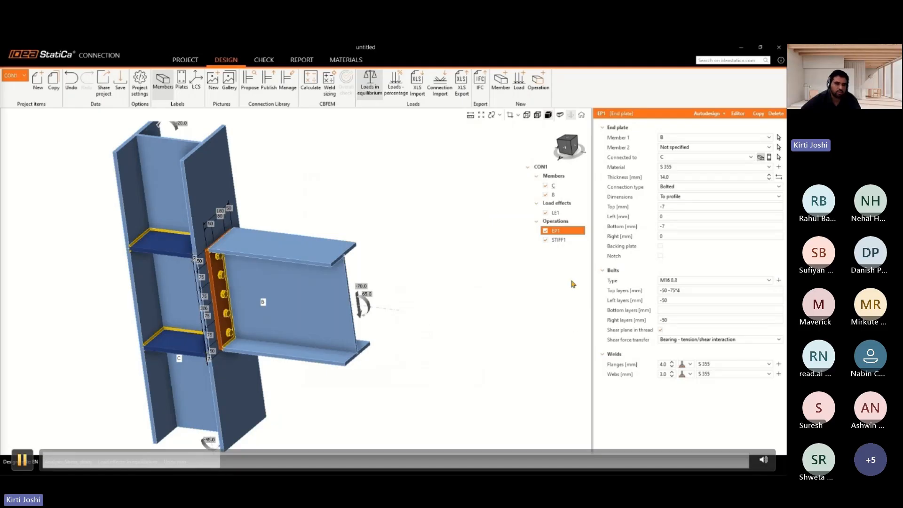
Resize the end plate to 10 mm thick with an 8 mm top offset and a 20 mm left offset
key(space)
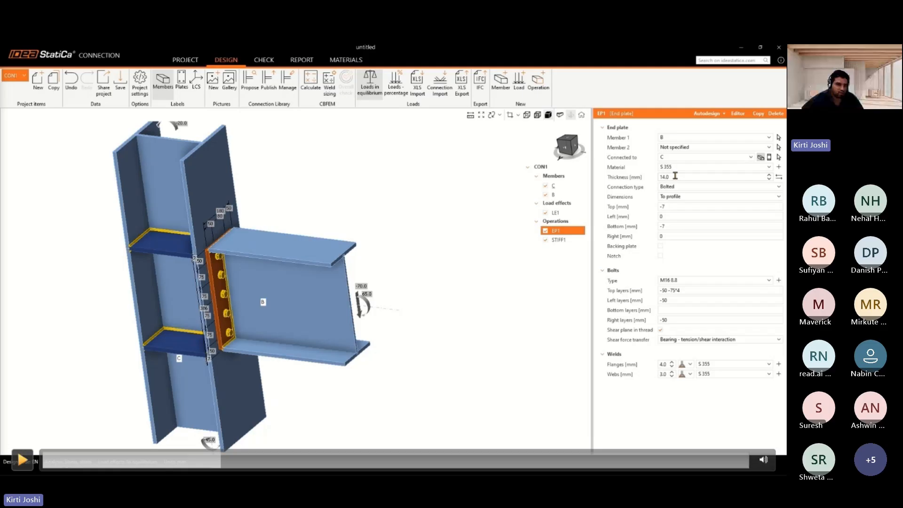
key(space)
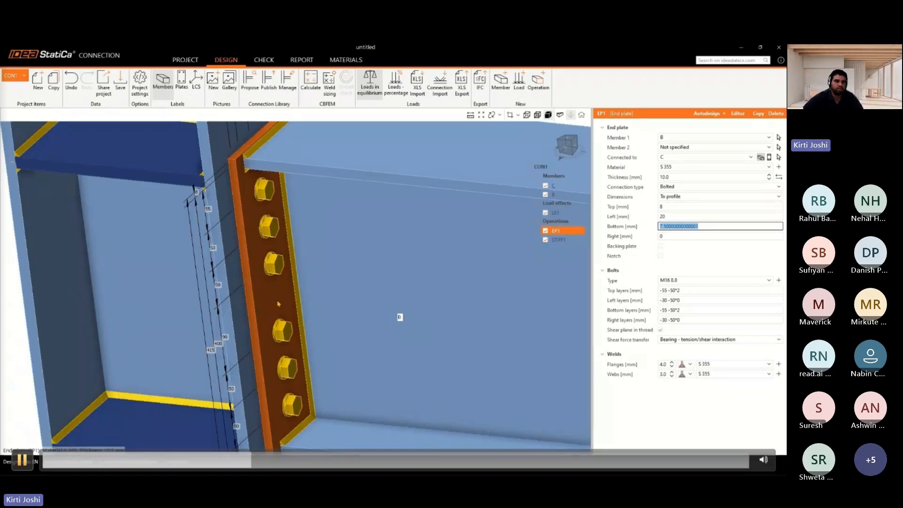
click(22, 459)
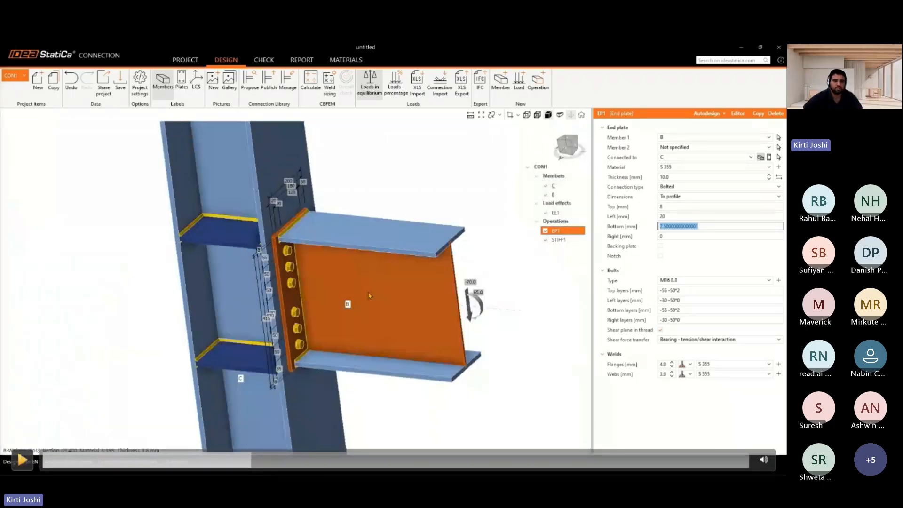
click(22, 460)
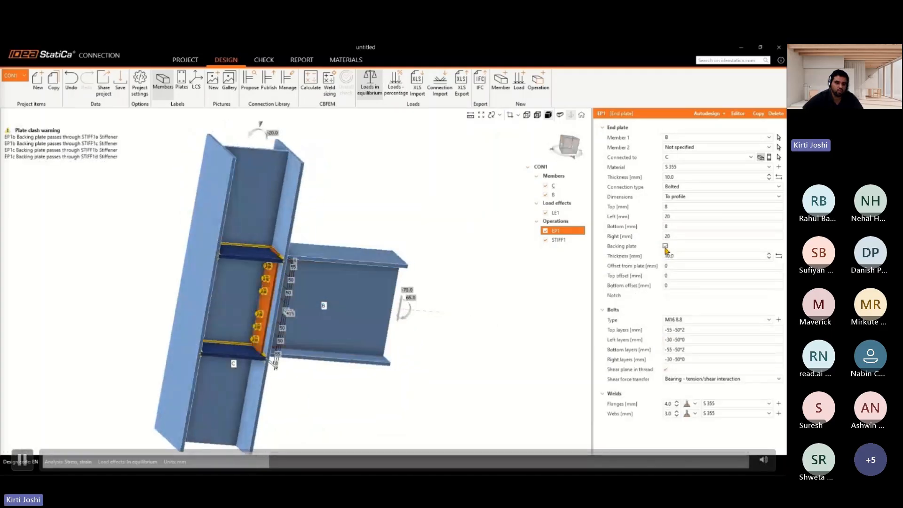
Set the end plate's bottom offset to 8 mm and right offset to 20 mm, leaving the backing plate off
click(22, 460)
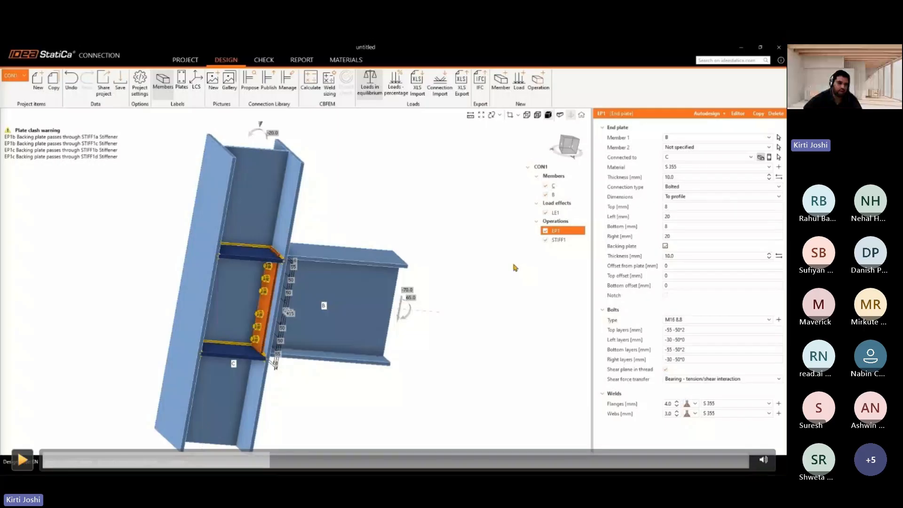
click(23, 459)
click(665, 246)
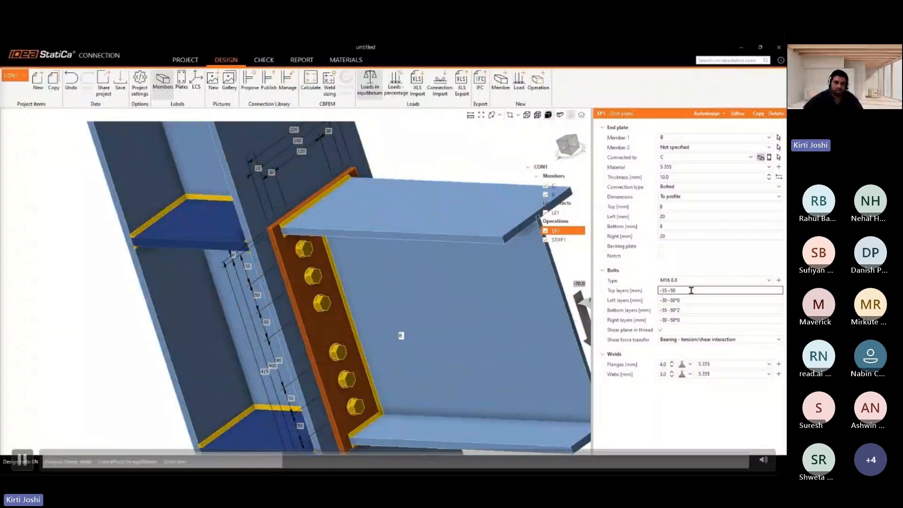
Set the stiffener width to 100 mm
key(space)
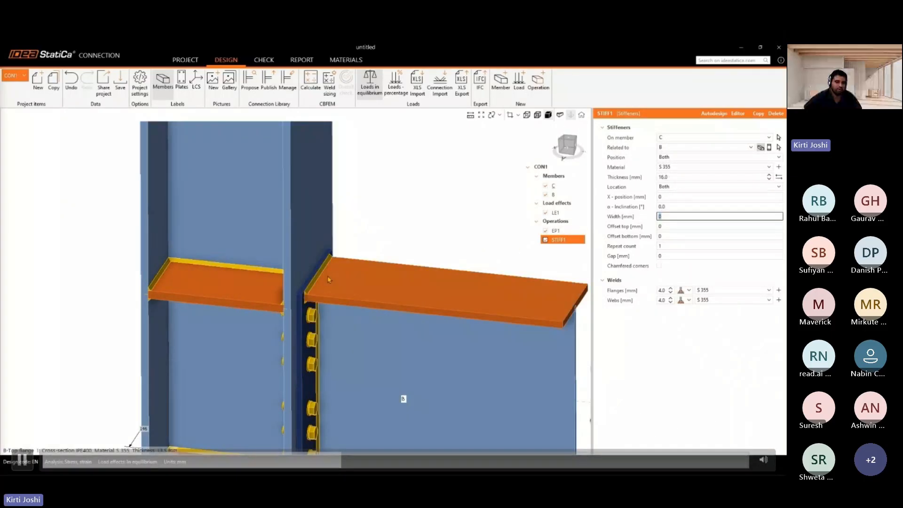
click(22, 460)
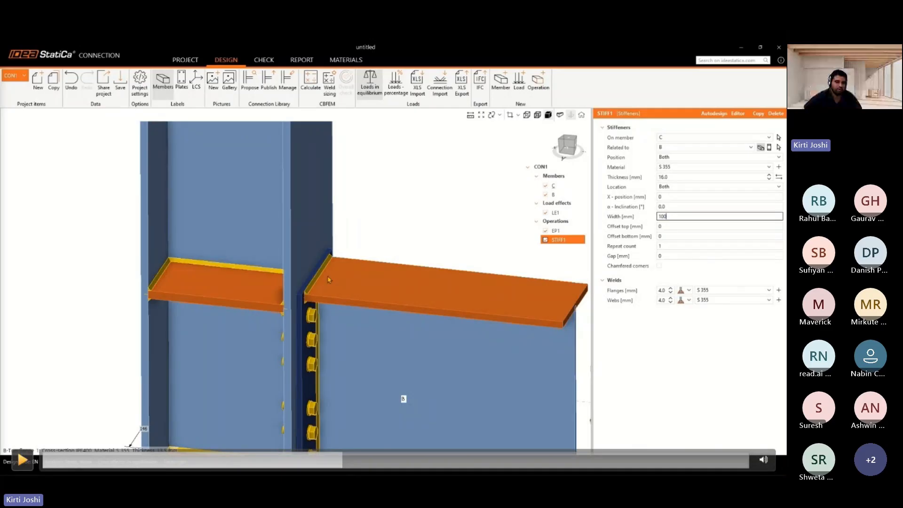
click(22, 460)
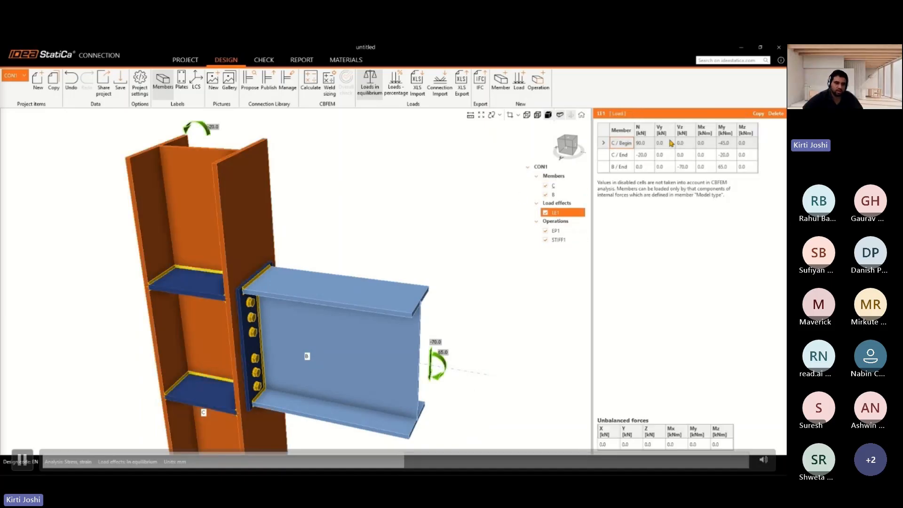
Review the LE1 load effect table and the Loads in equilibrium option
click(22, 460)
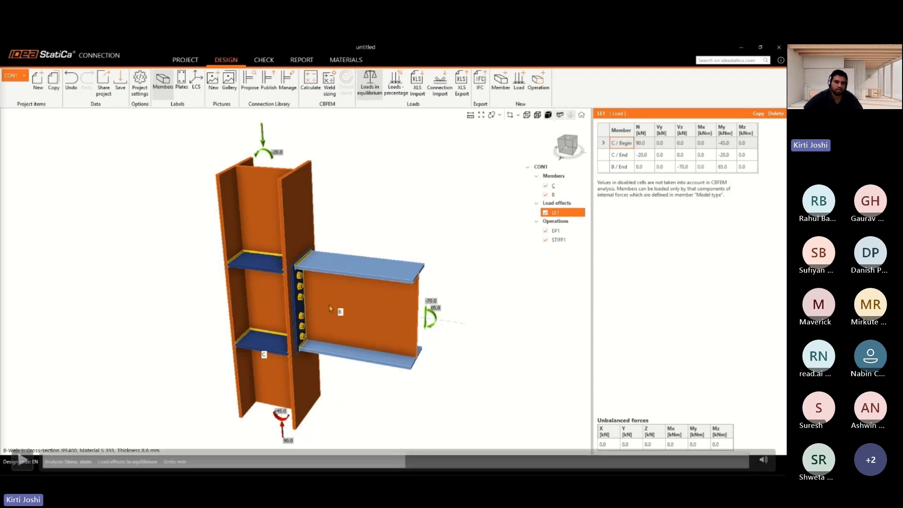
click(22, 459)
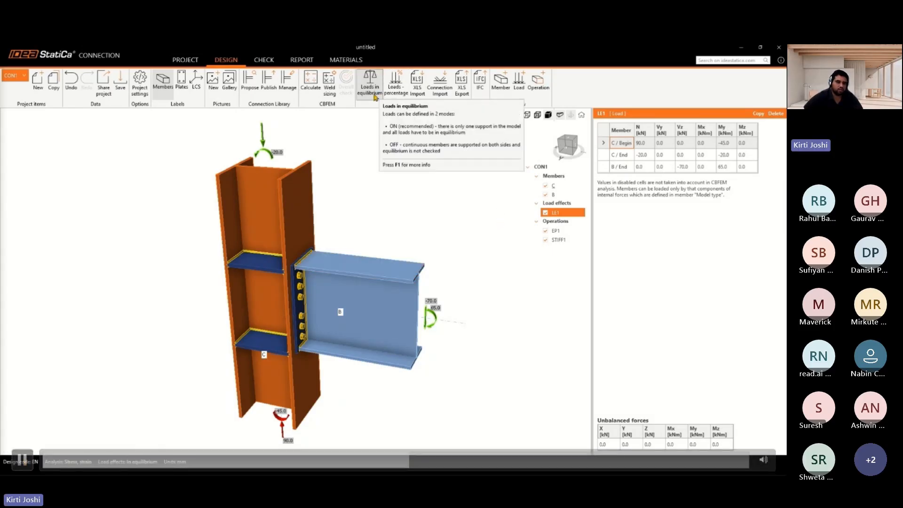
click(22, 460)
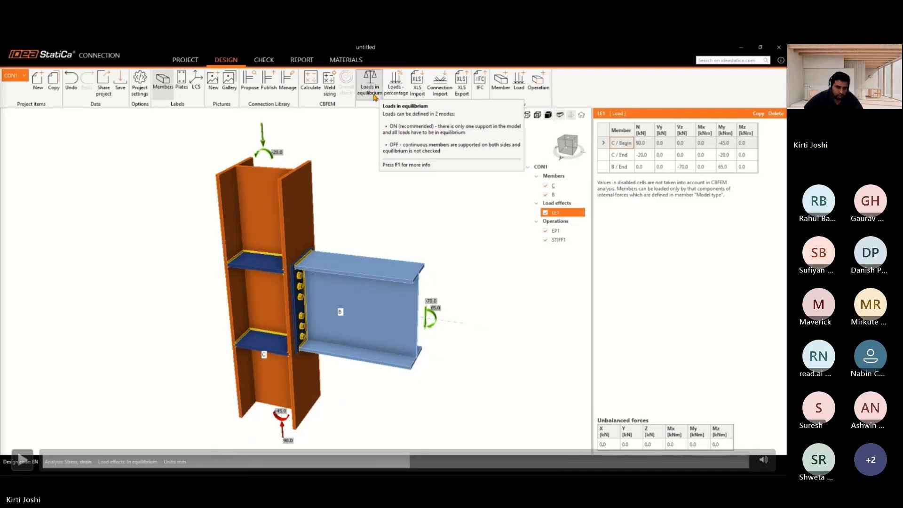
key(space)
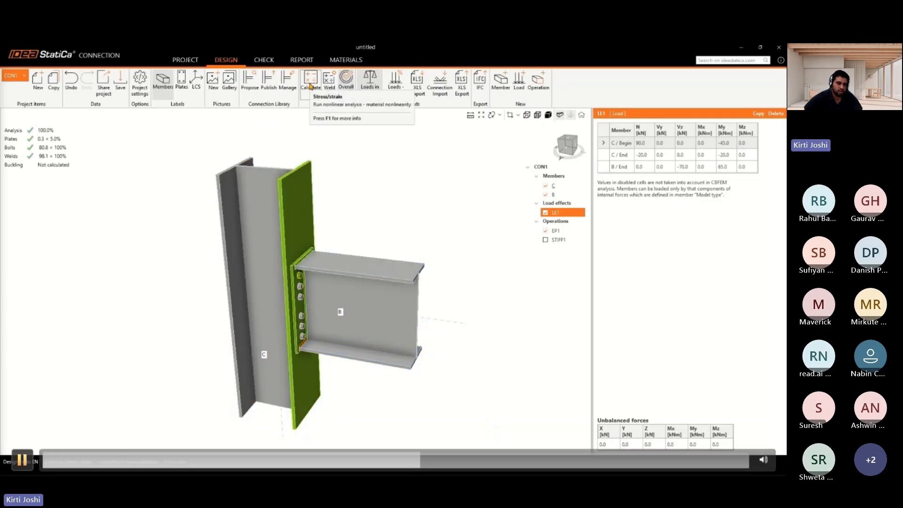
Run the CBFEM calculation and display the equivalent stress results
click(22, 460)
click(22, 459)
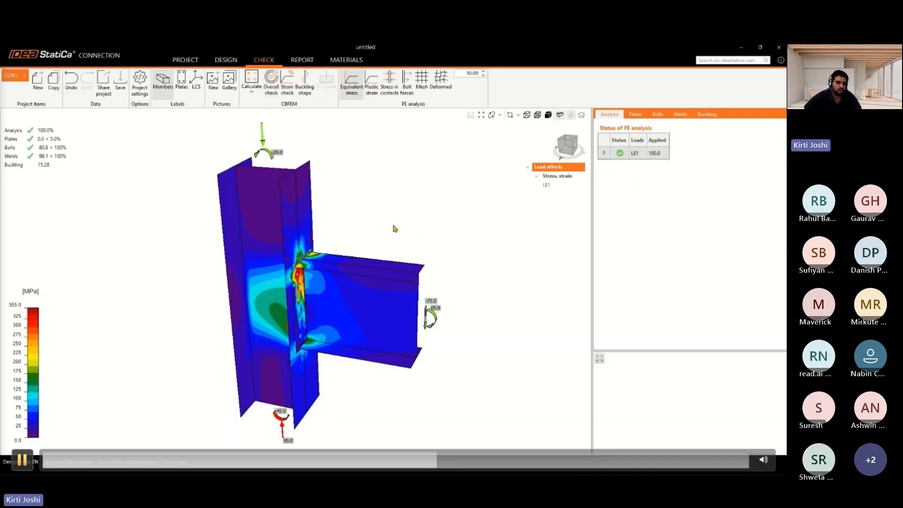
key(space)
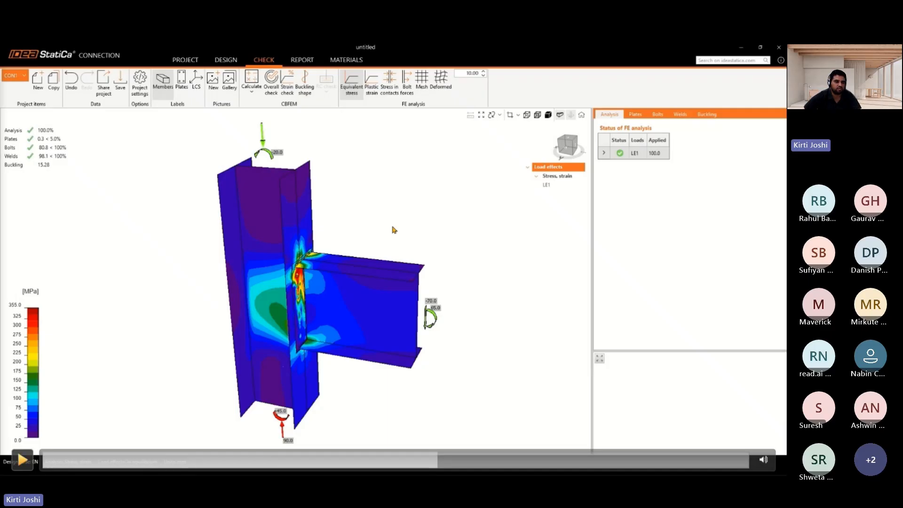
Inspect the bolt check details and the local buckling factor table
click(23, 460)
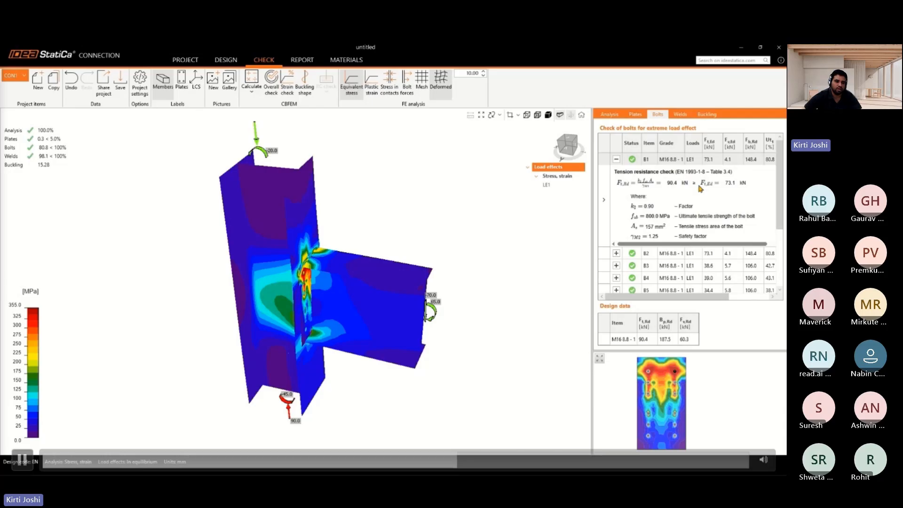
click(22, 460)
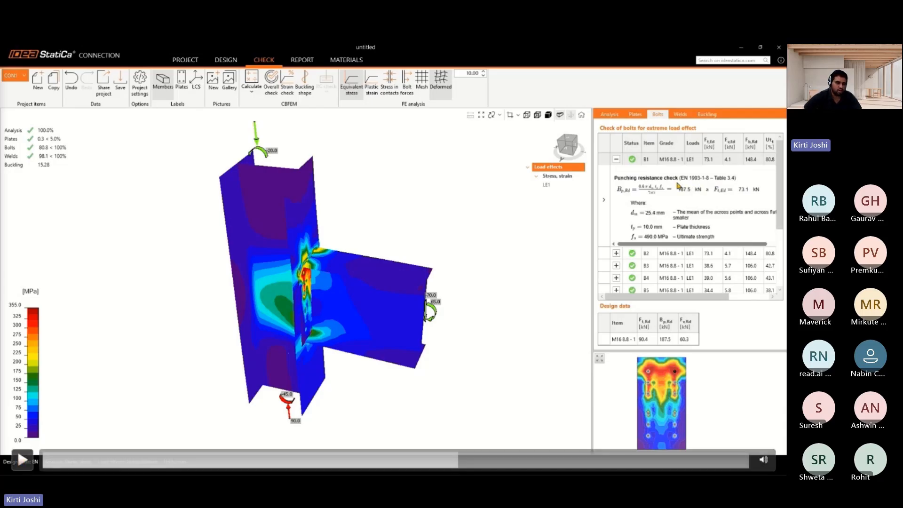
click(22, 460)
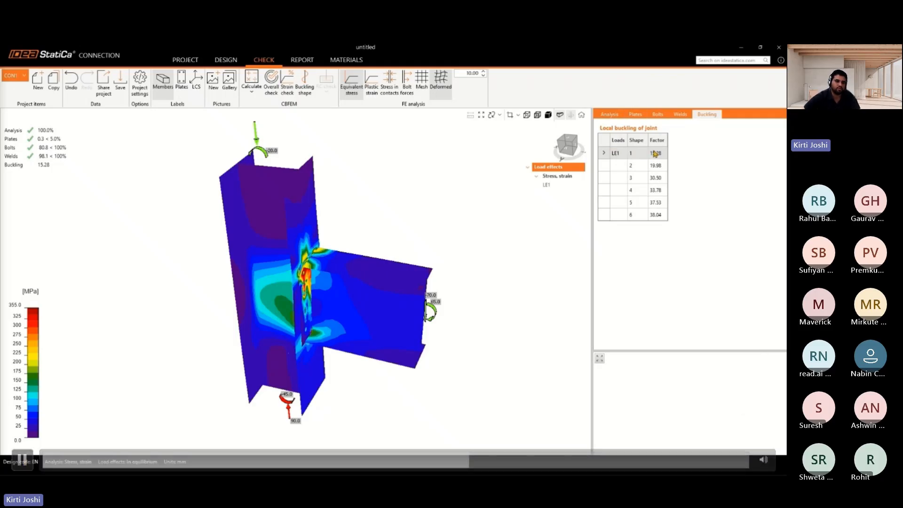
click(22, 460)
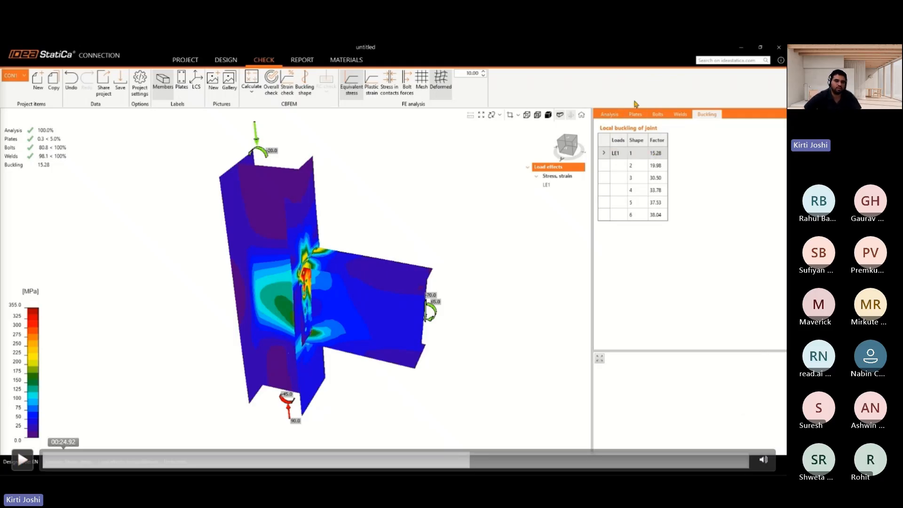
click(22, 460)
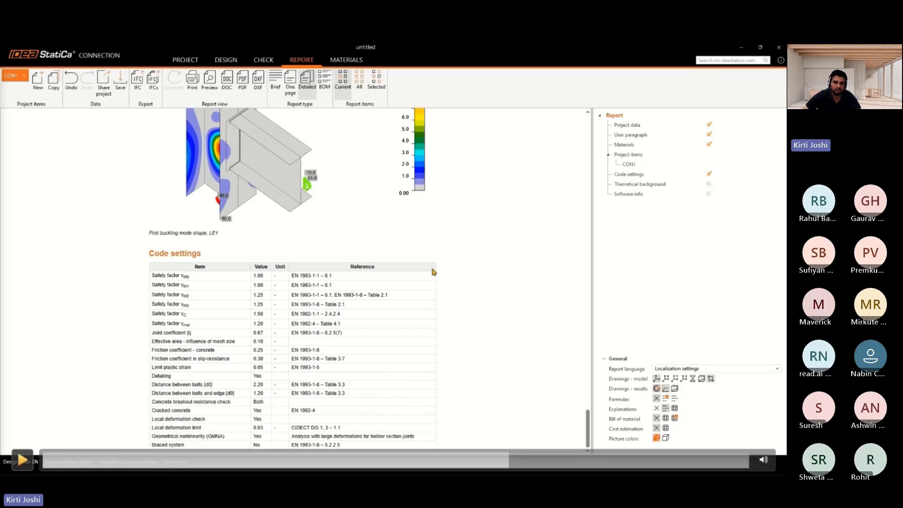
Save the project into the IDEA StatiCa documents folder under a Moment Connction file name
key(space)
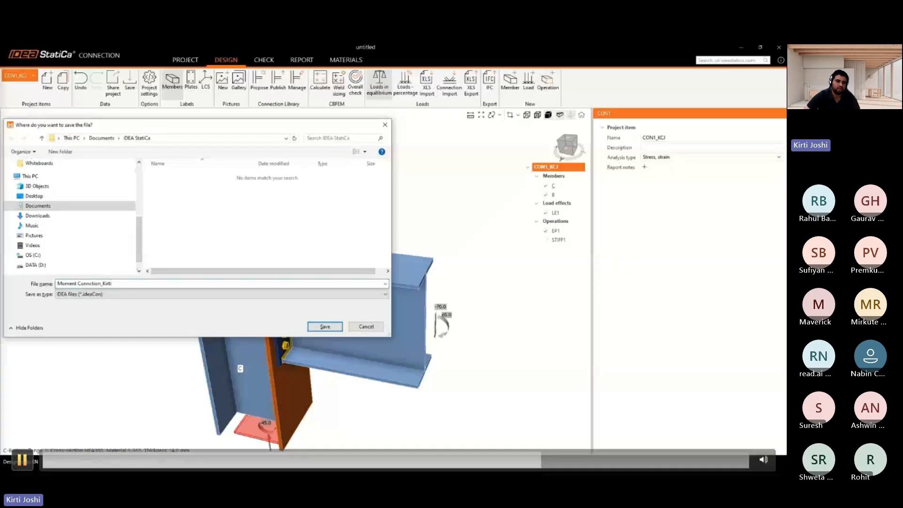
key(space)
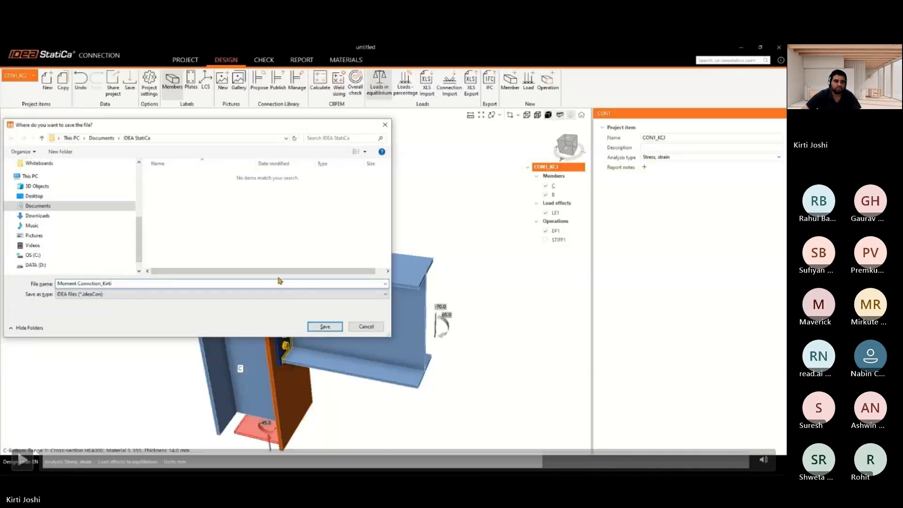
key(space)
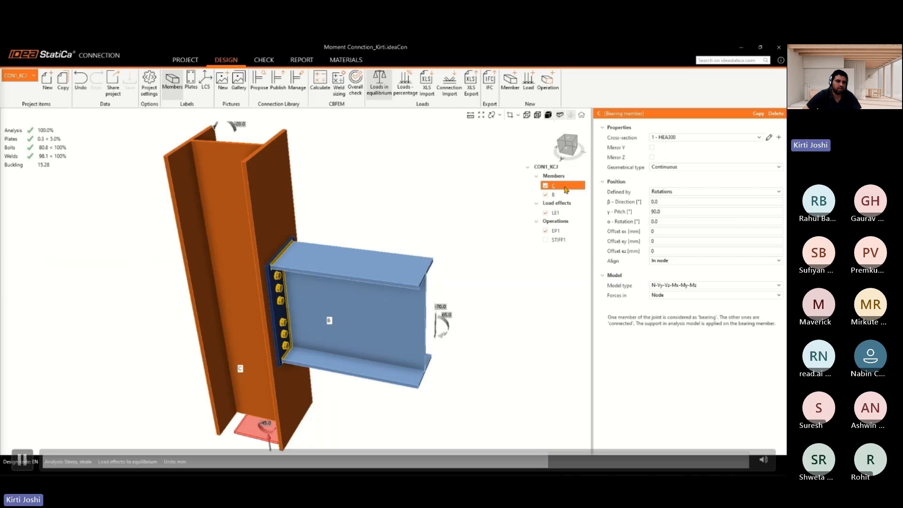
Open the cross-section editor and review the IPE240 rolled I-section geometry
key(space)
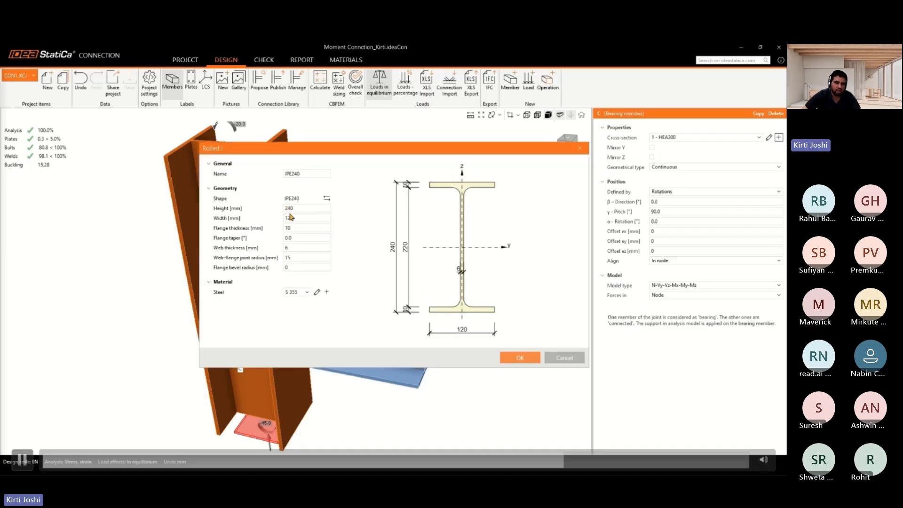
key(space)
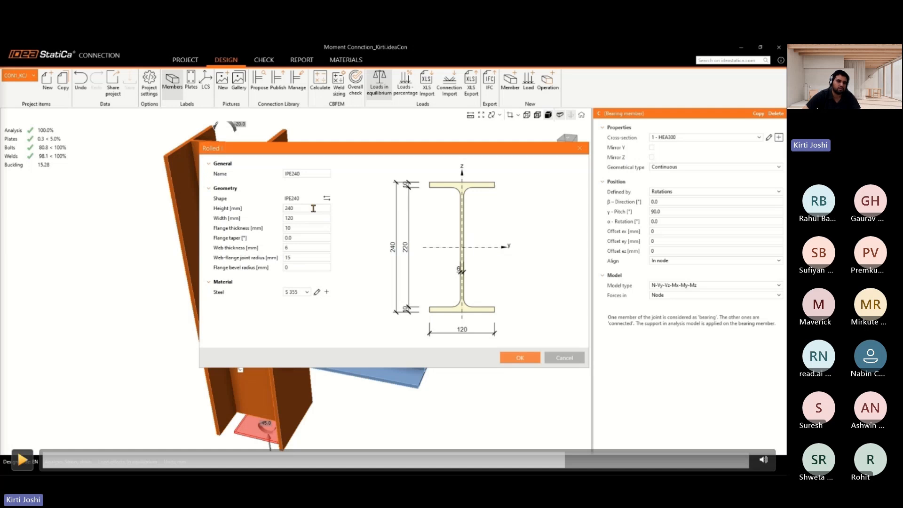
key(space)
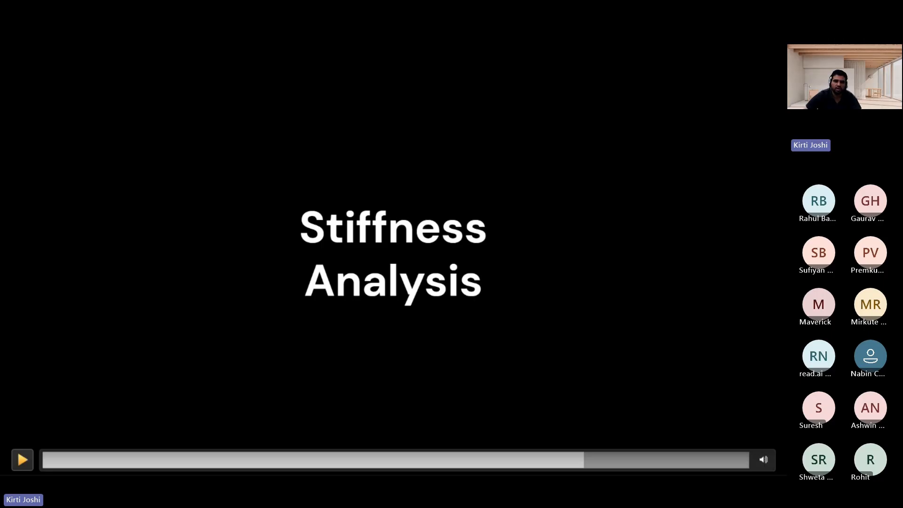
Switch the connection's analysis type to Stiffness
key(space)
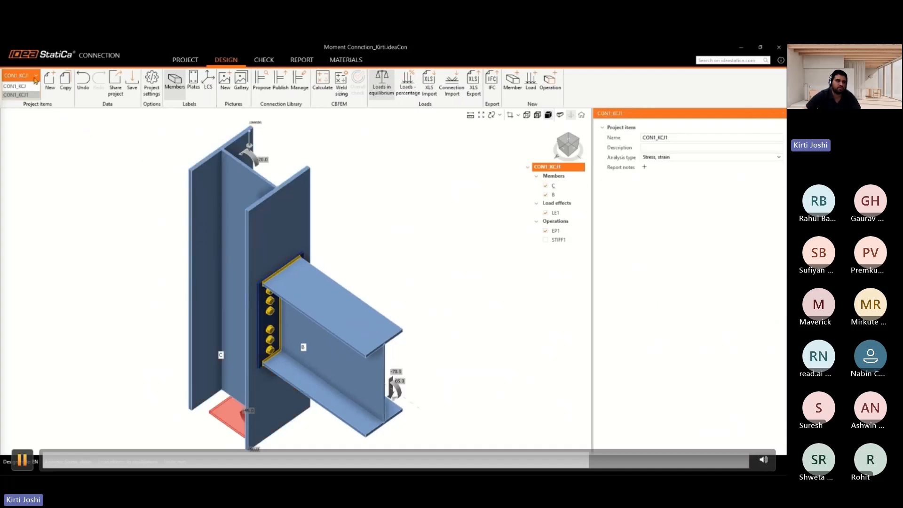
key(space)
key(space)
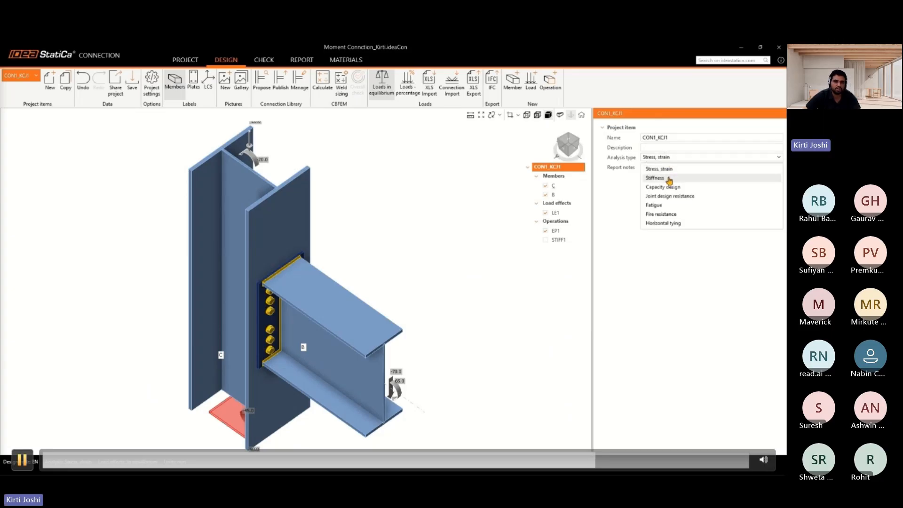
click(22, 459)
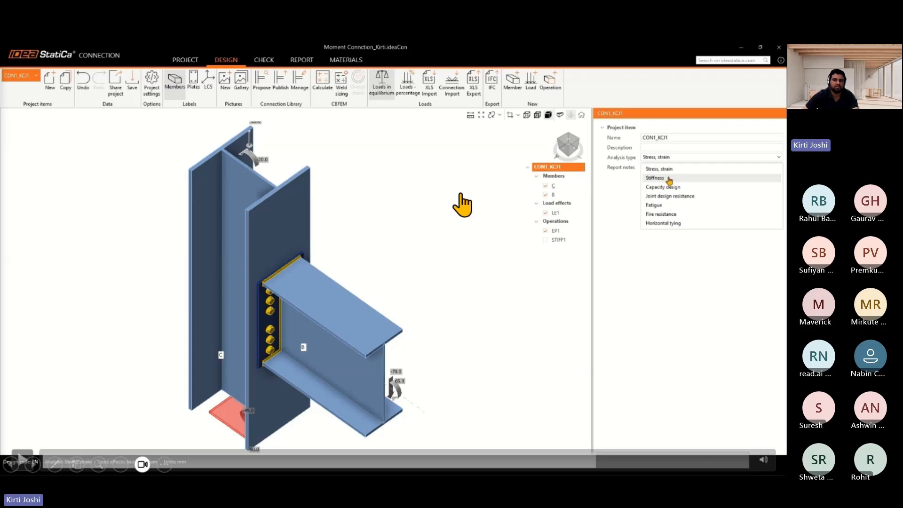
click(22, 460)
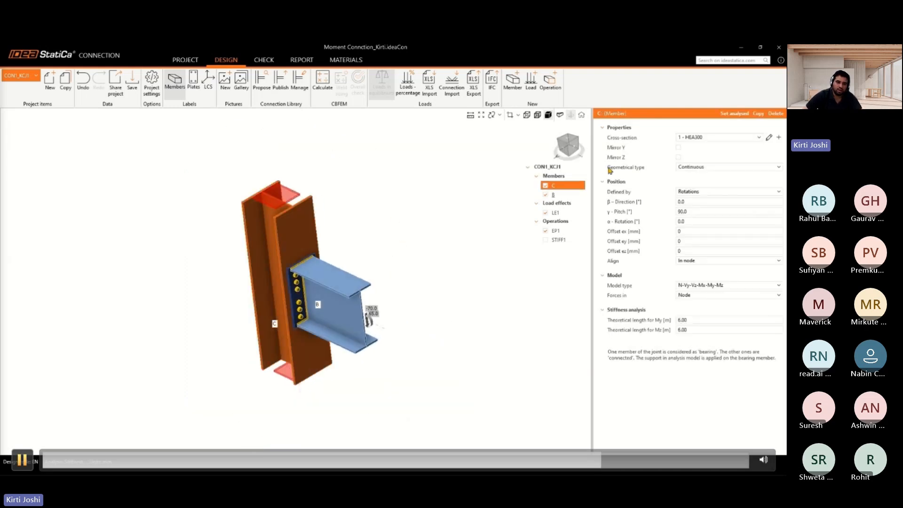
Select beam B and set it as the analysed member for the stiffness analysis
click(22, 459)
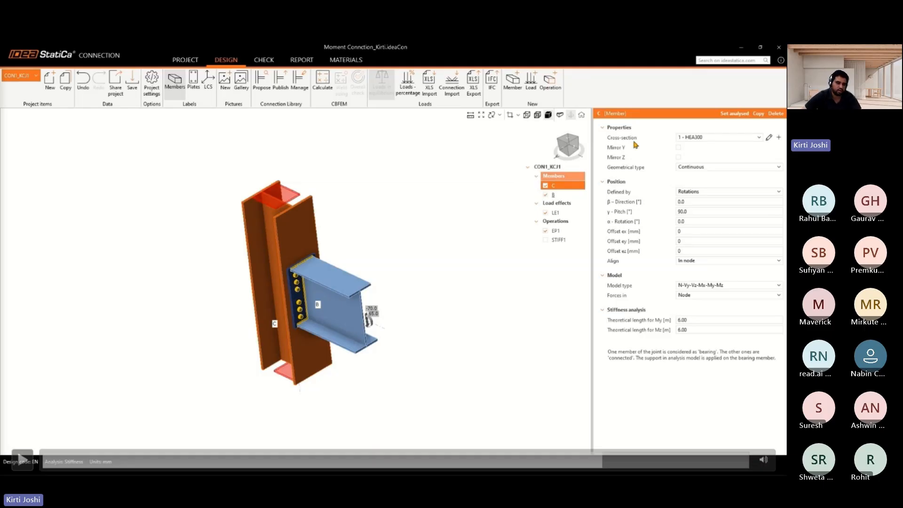
click(555, 195)
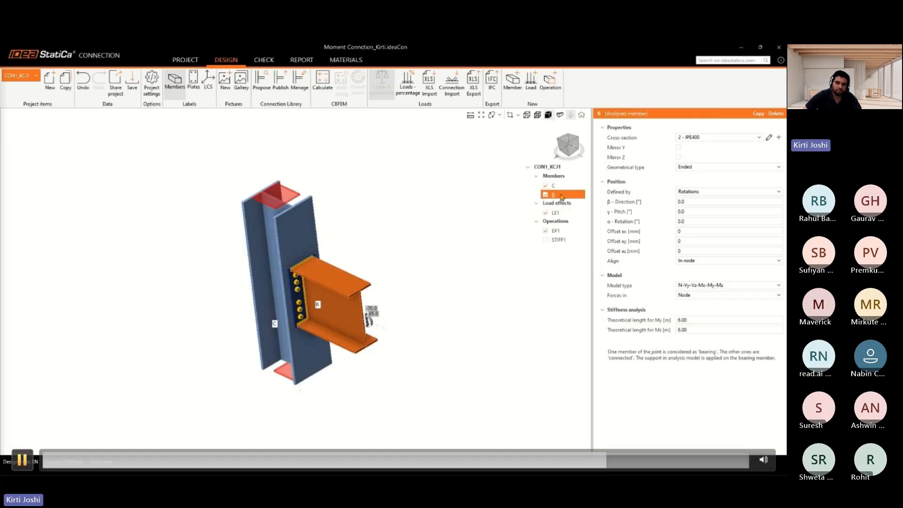
key(space)
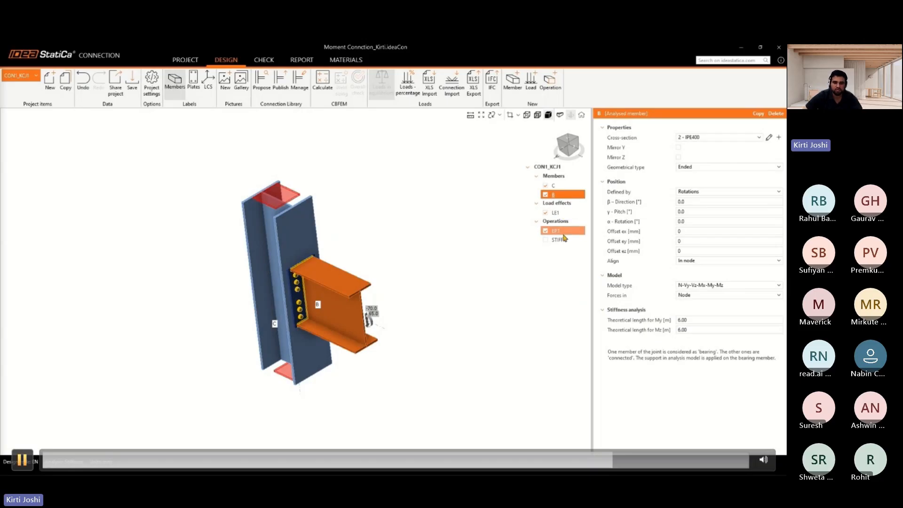
Review the LE1 load effect, then calculate and display the rotational stiffness table and stiffness diagram
key(space)
key(space)
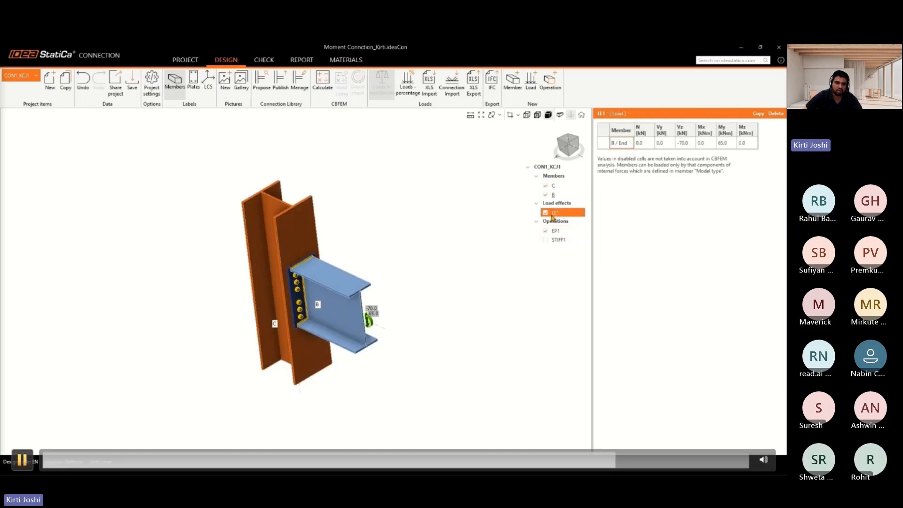
key(space)
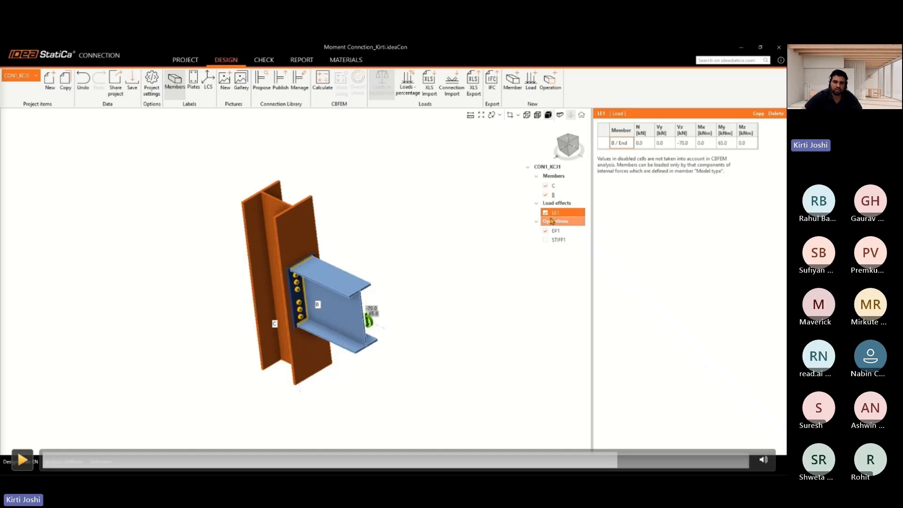
key(space)
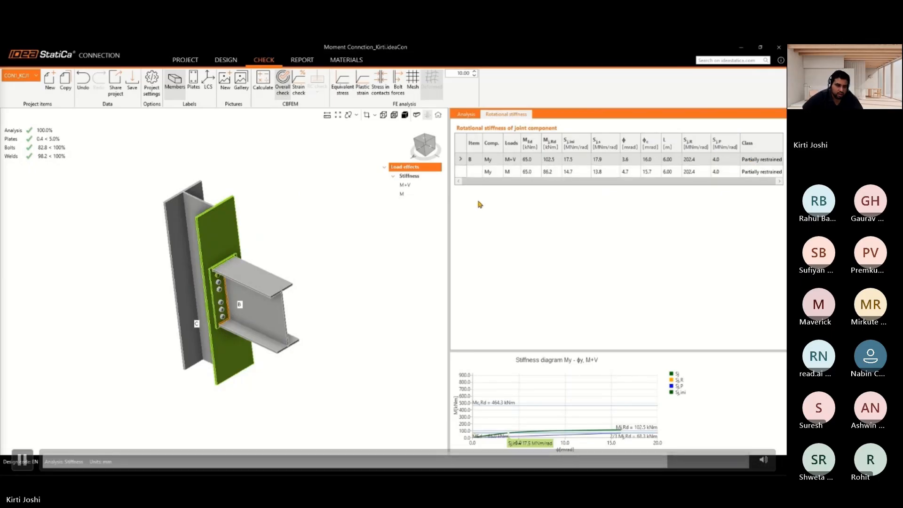
Examine the rotational stiffness tables, My-φy diagrams, symbol explanation and code settings in the detailed report
click(22, 460)
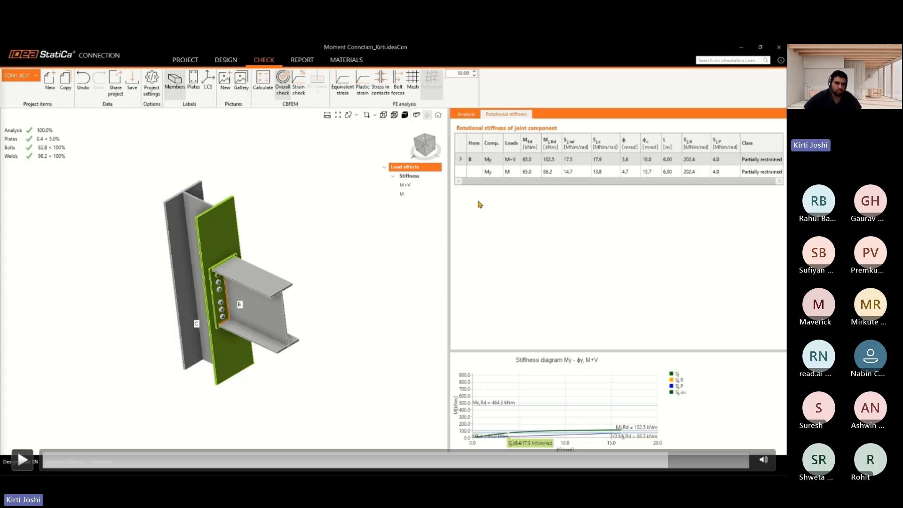
key(space)
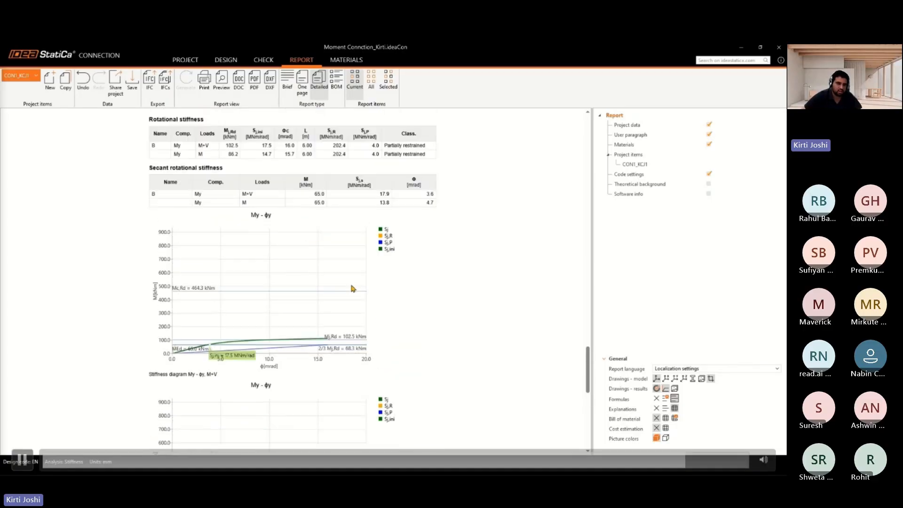
key(space)
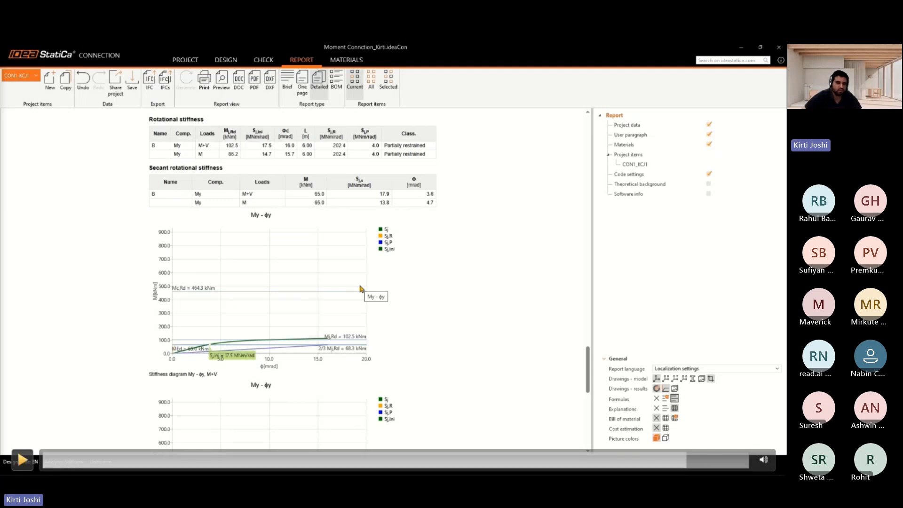
click(22, 460)
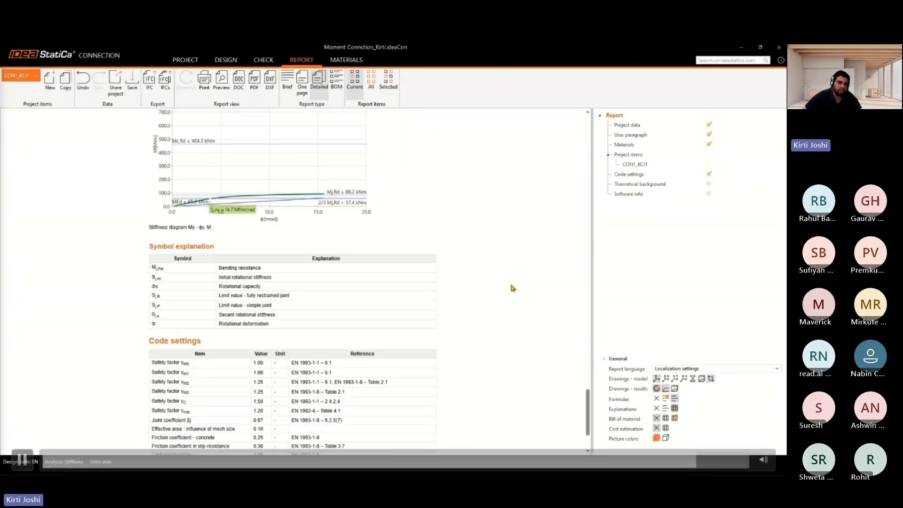
click(23, 459)
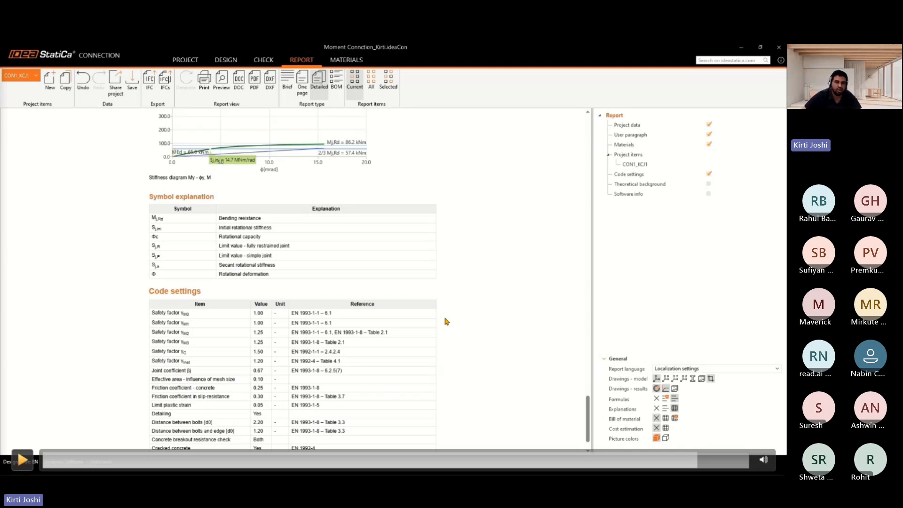
key(space)
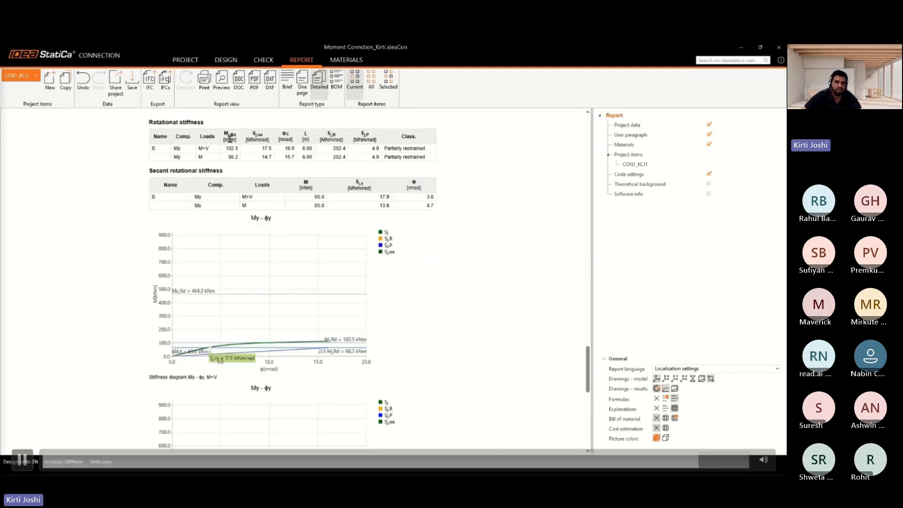
key(space)
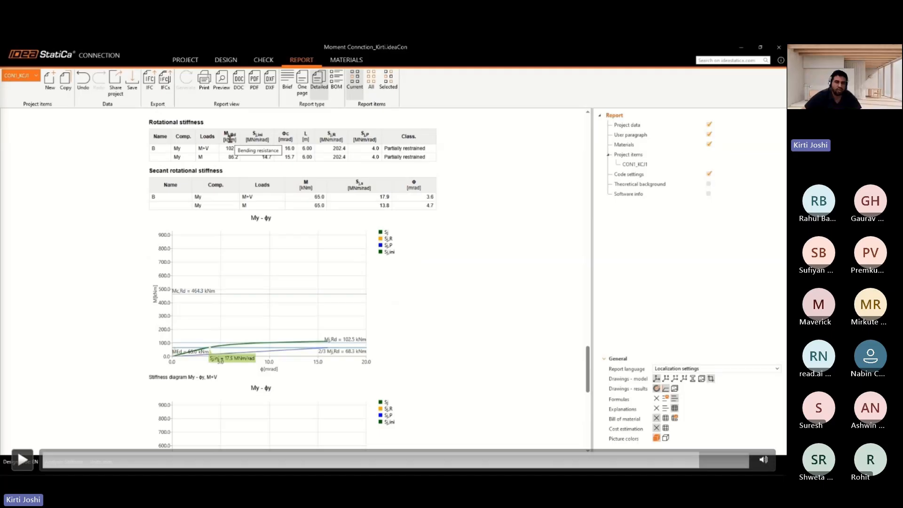
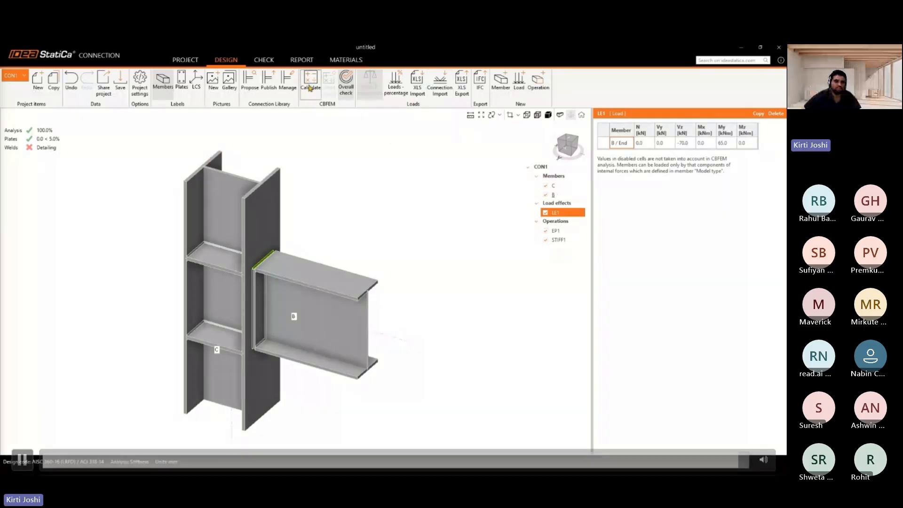
Open the check results to view the rotational stiffness table and stiffness diagram for the connection
click(264, 62)
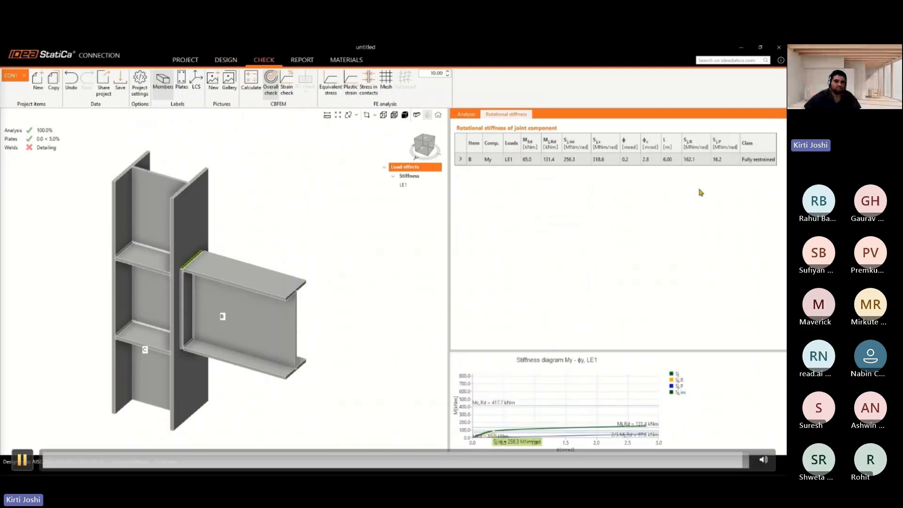
key(space)
click(22, 459)
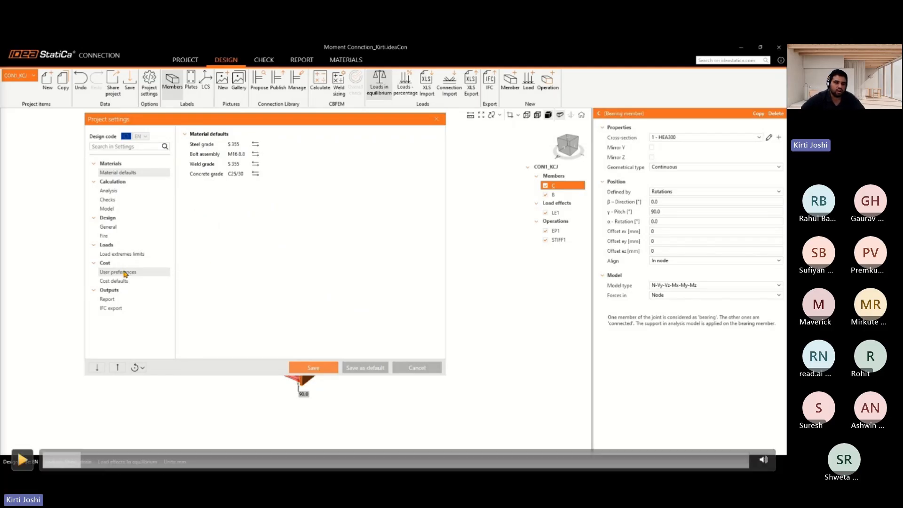
In the project settings' user preferences, enable cost calculation and set the currency unit symbol to ₹
key(space)
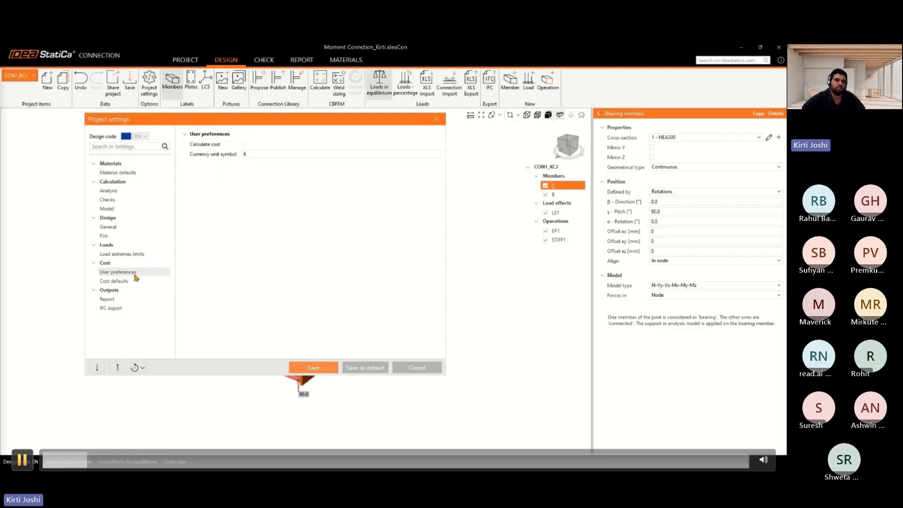
key(space)
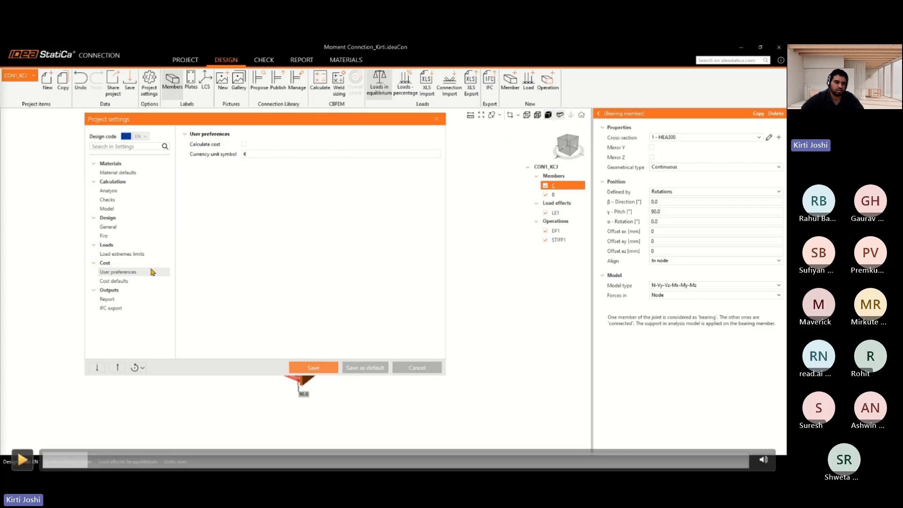
click(22, 459)
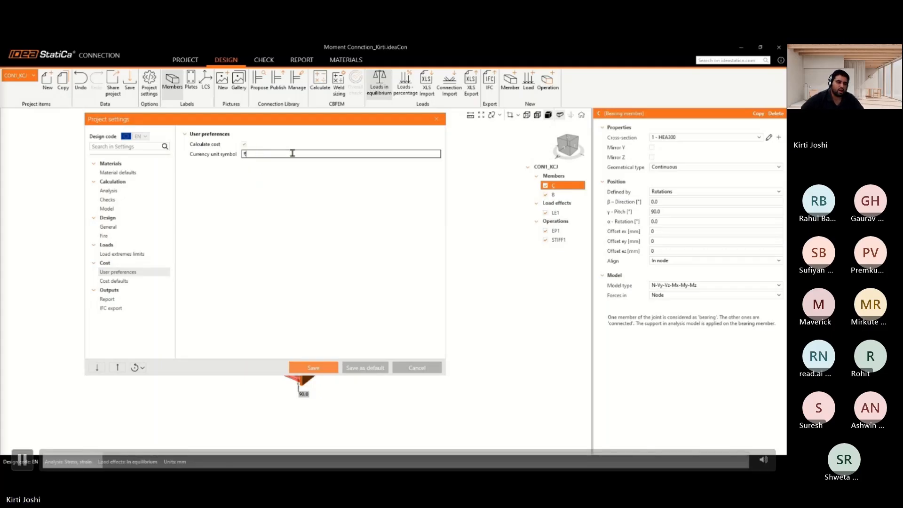
click(22, 460)
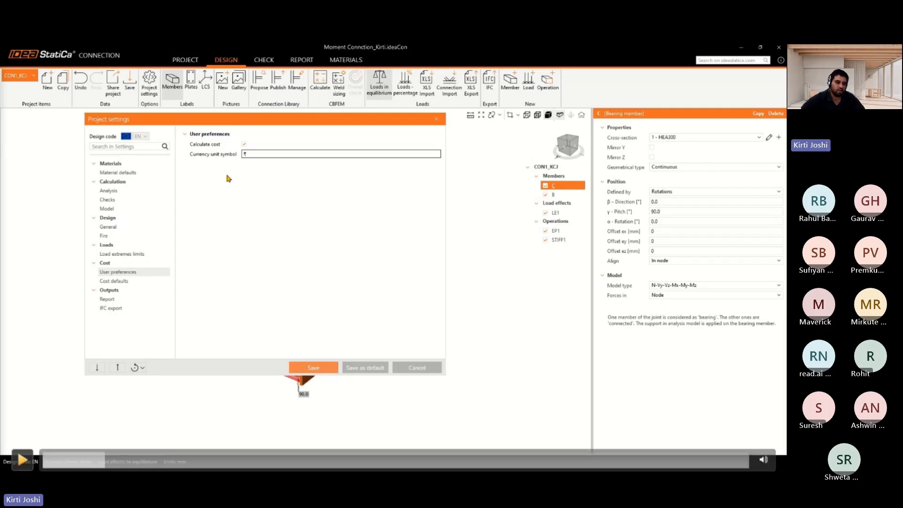
Set bolt assembly cost defaults to 200 for unspecified, 150 for grade 6.8 and 200 for grade 8.8, then save the settings
click(23, 460)
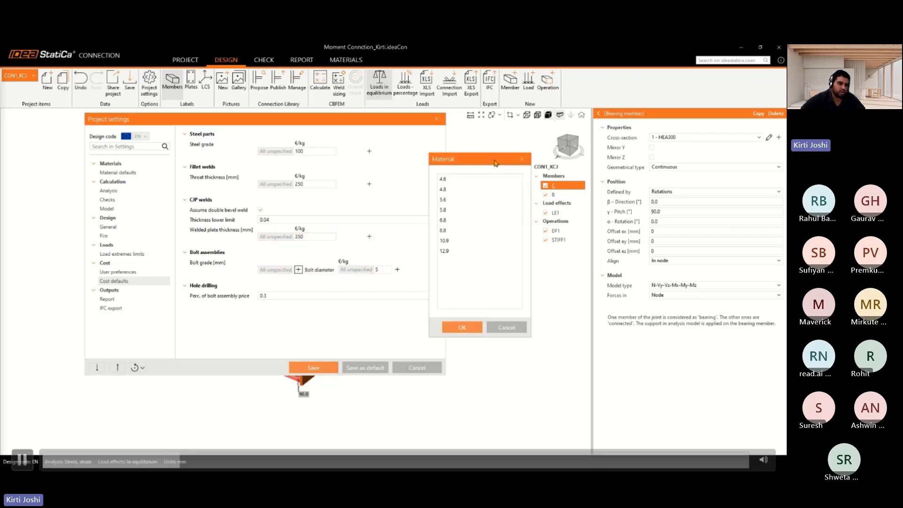
click(23, 459)
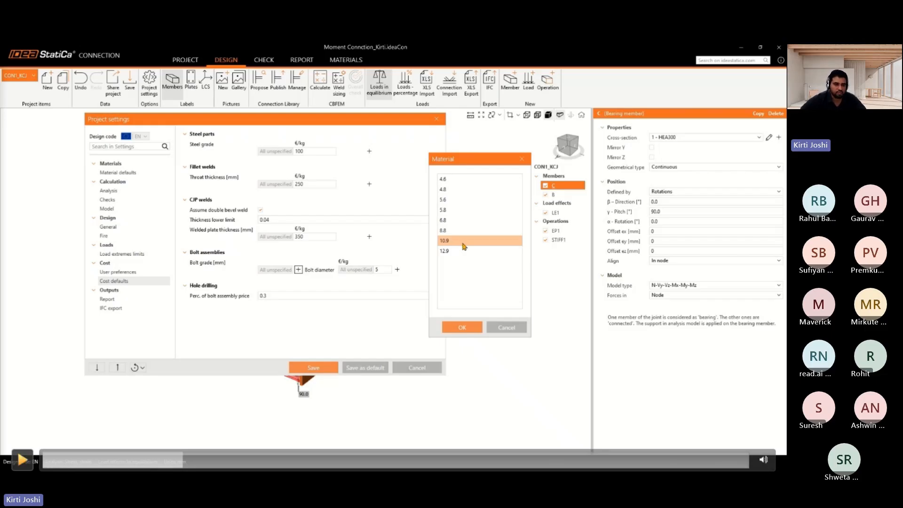
click(23, 460)
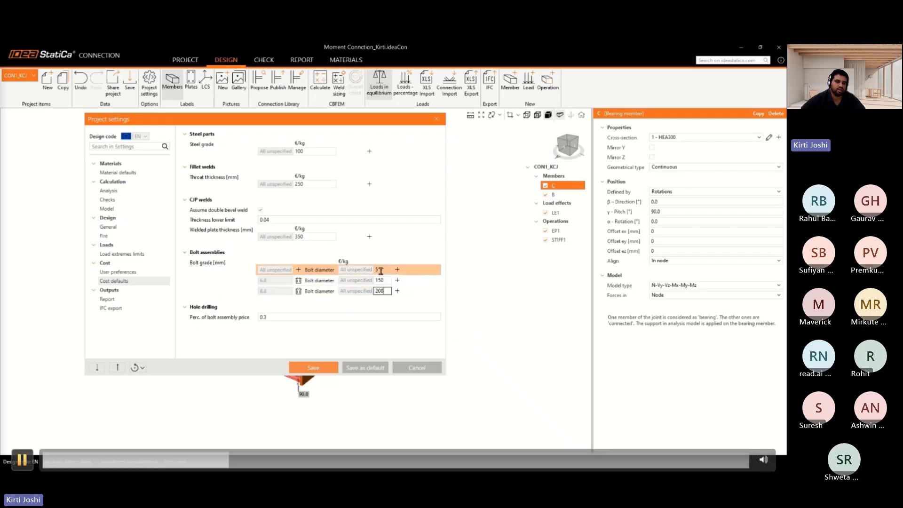
key(space)
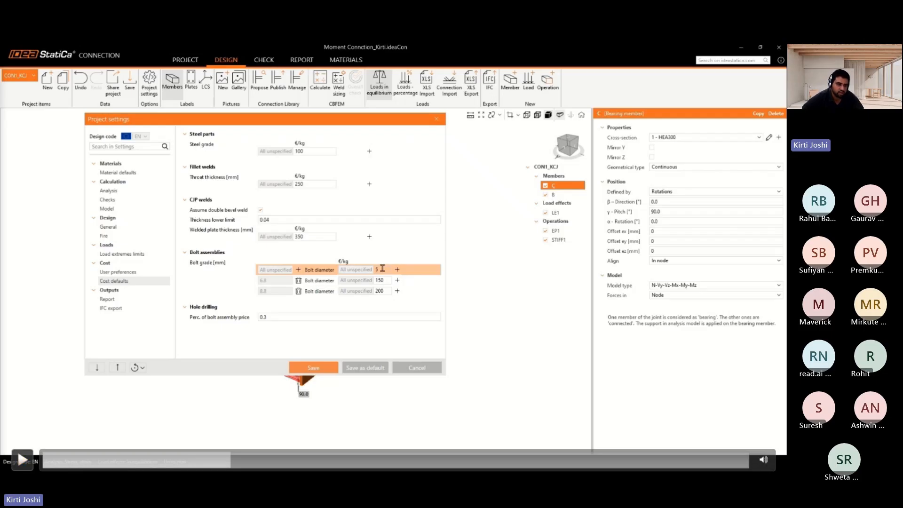
key(space)
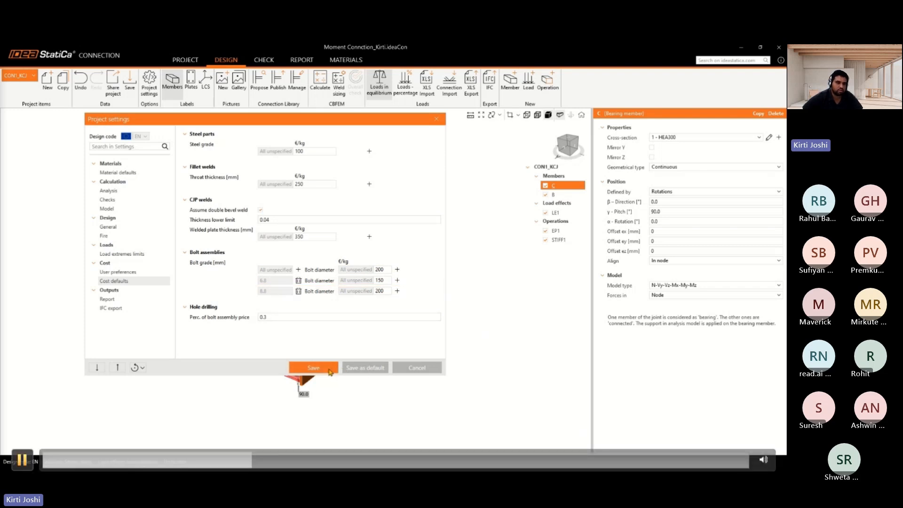
click(23, 460)
key(space)
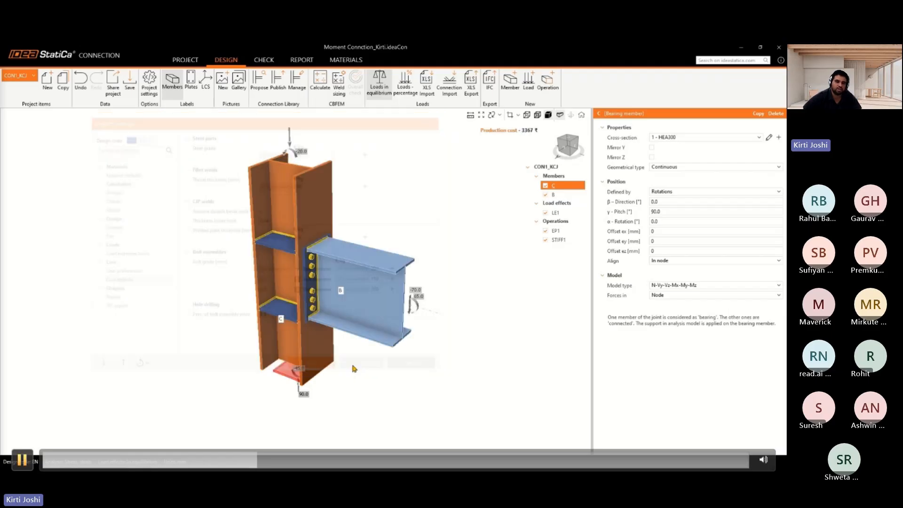
Calculate the connection with the LE1 load effect and display the check results
key(space)
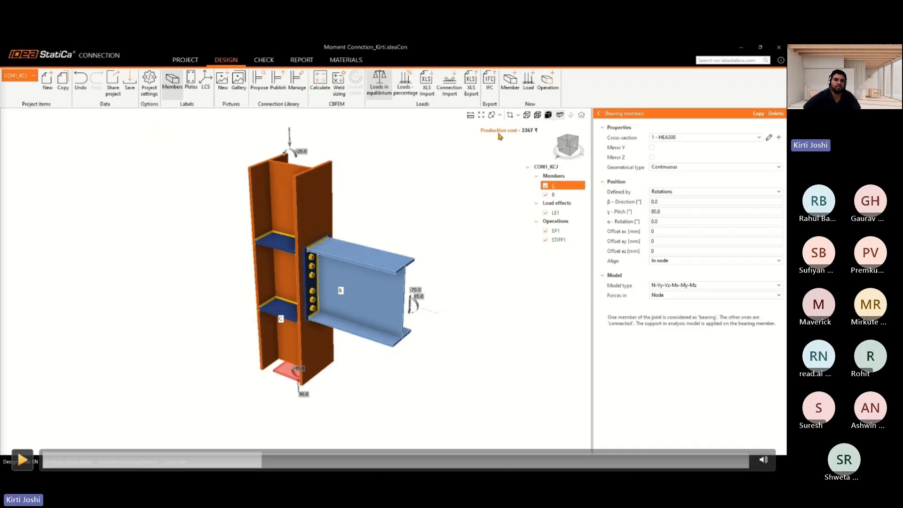
key(space)
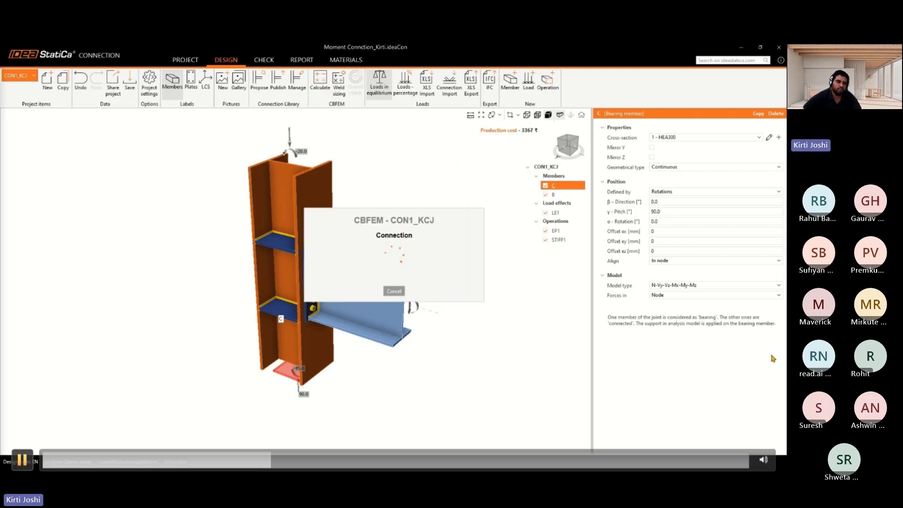
key(space)
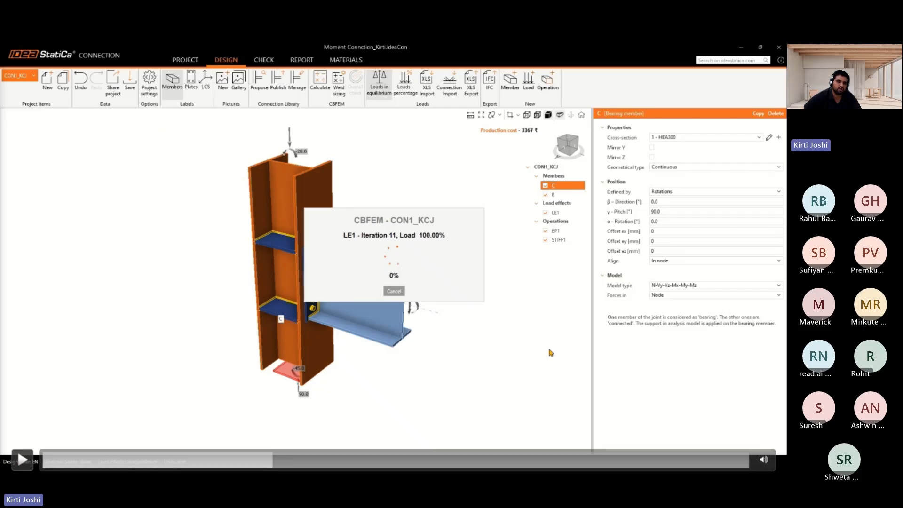
key(space)
Generate the connection report with the current report settings
key(space)
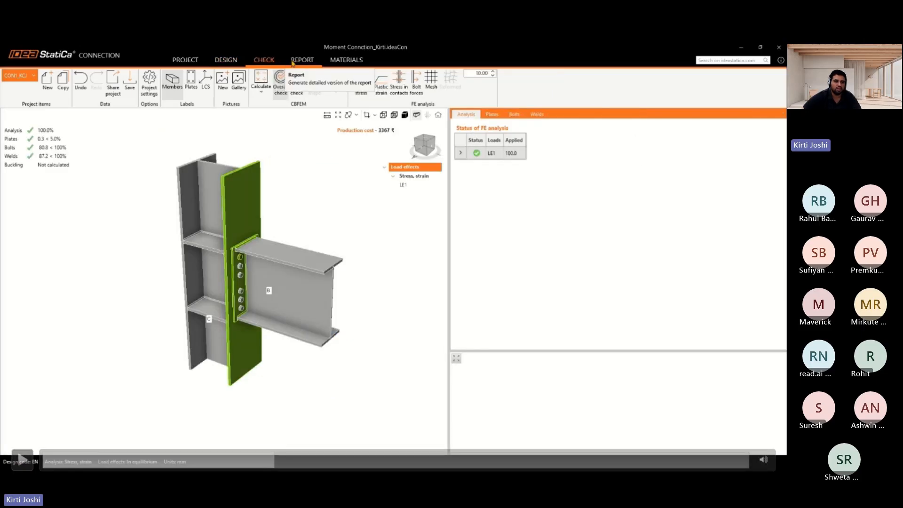
key(space)
key(space)
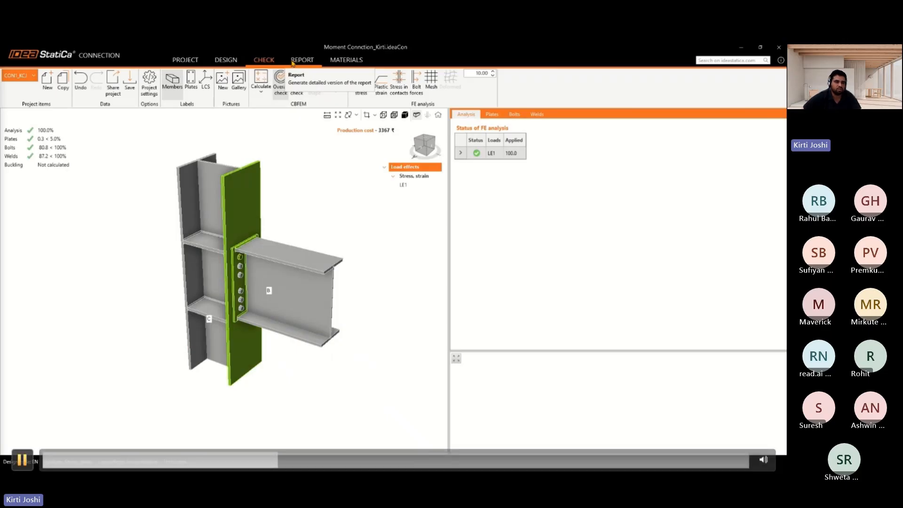
click(302, 59)
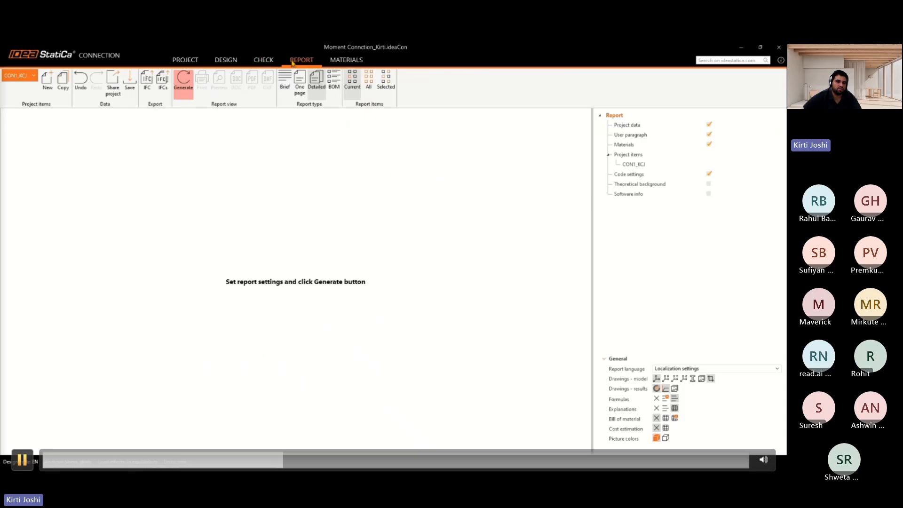
key(space)
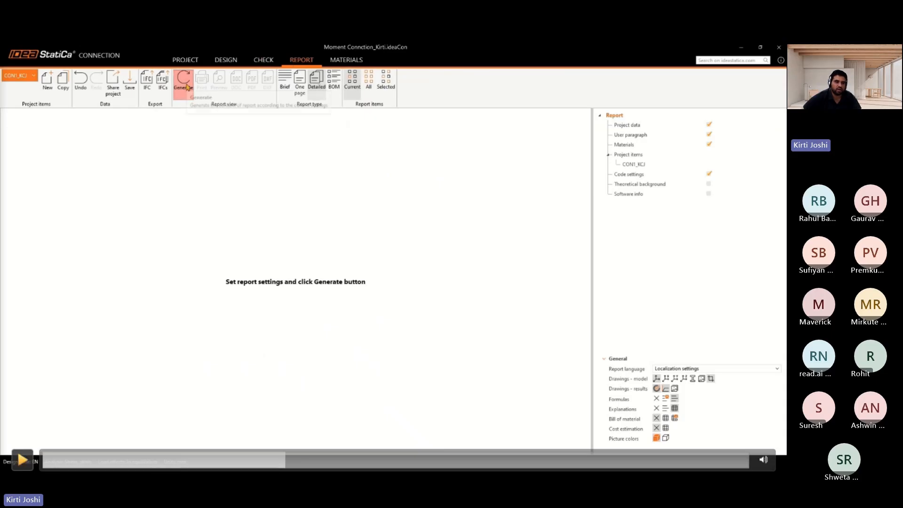
key(space)
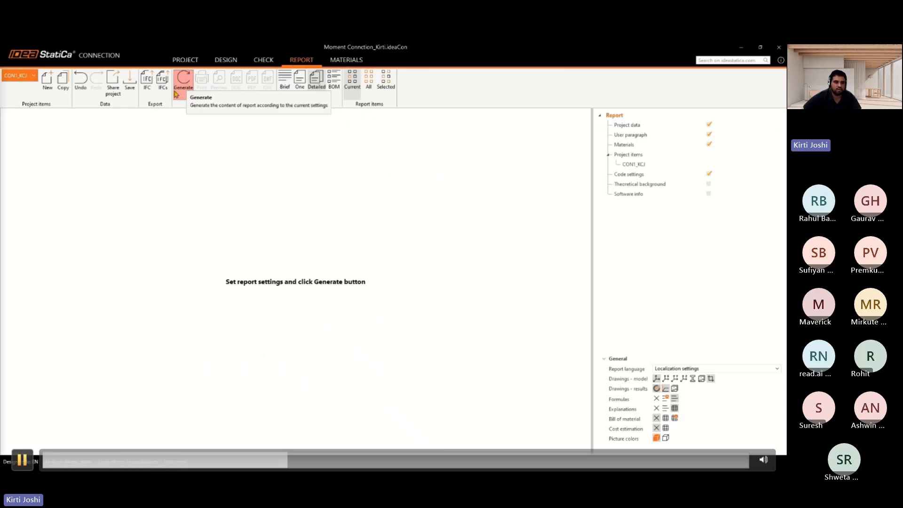
key(space)
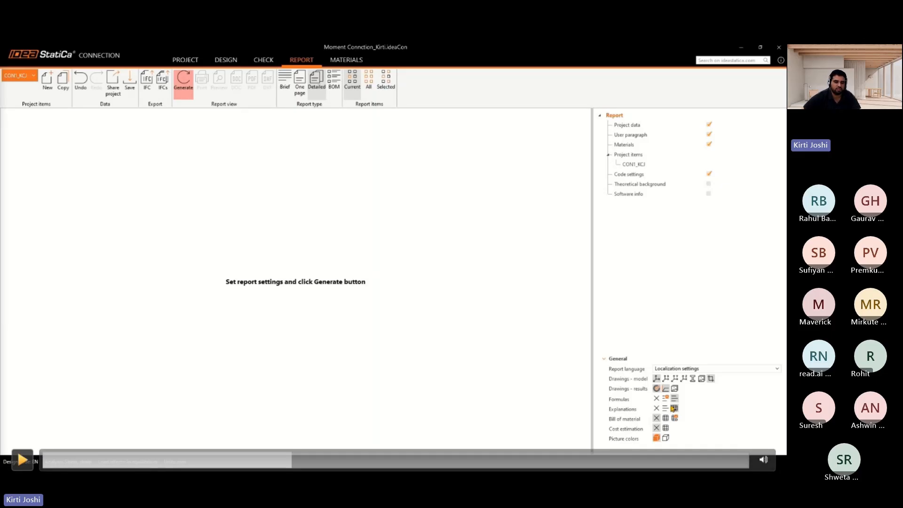
click(22, 460)
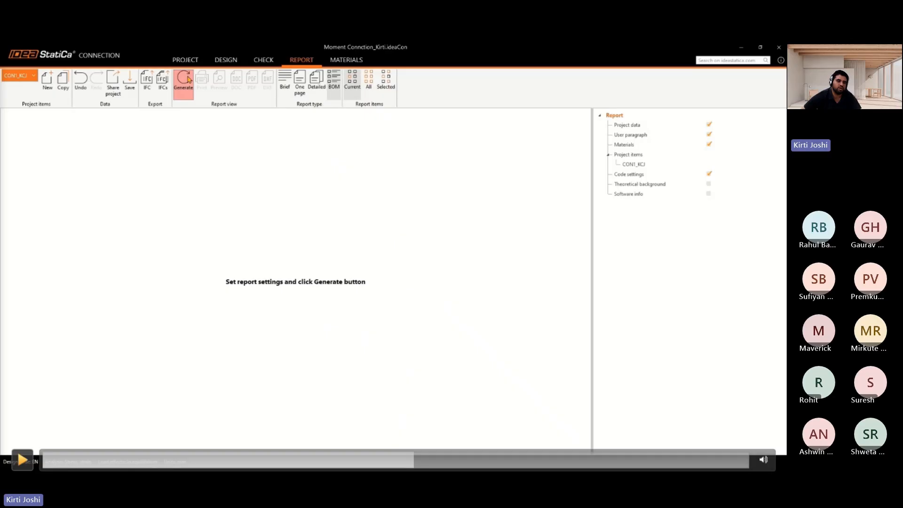
click(22, 460)
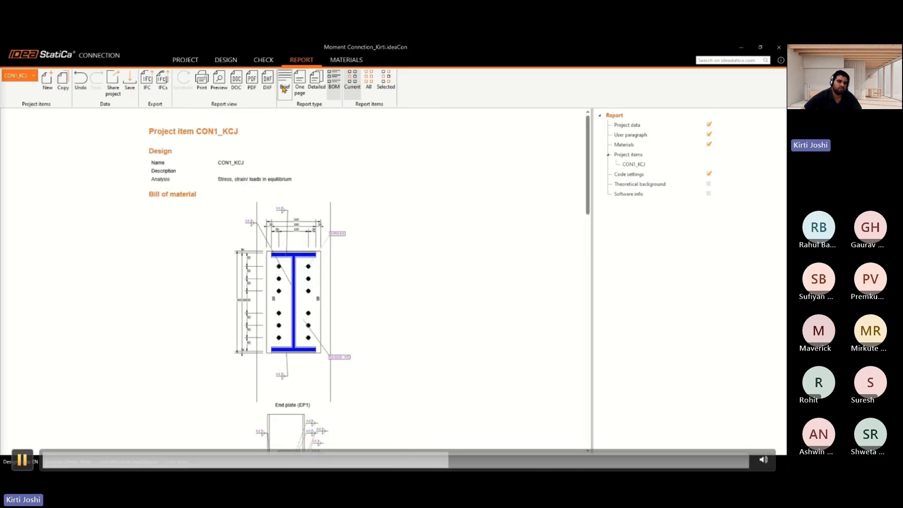
key(space)
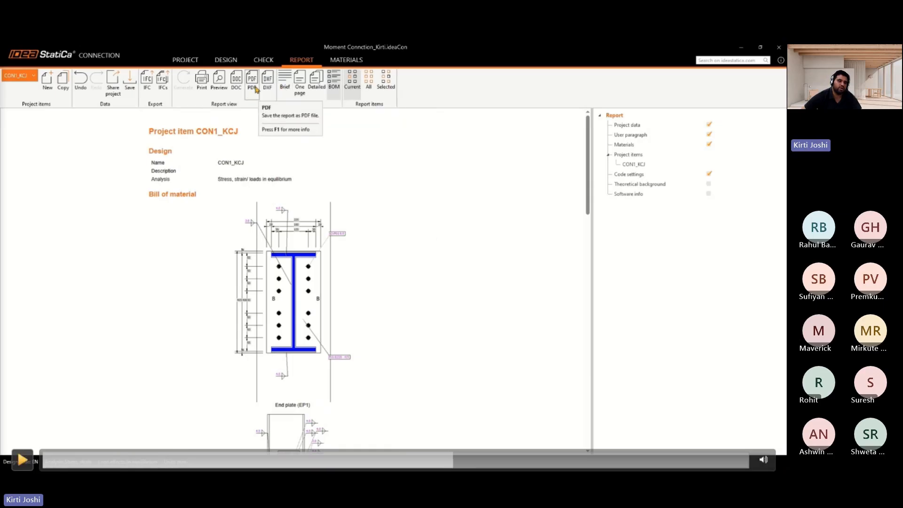
Run Find missing welds on the connection's operations and close the results dialog
key(space)
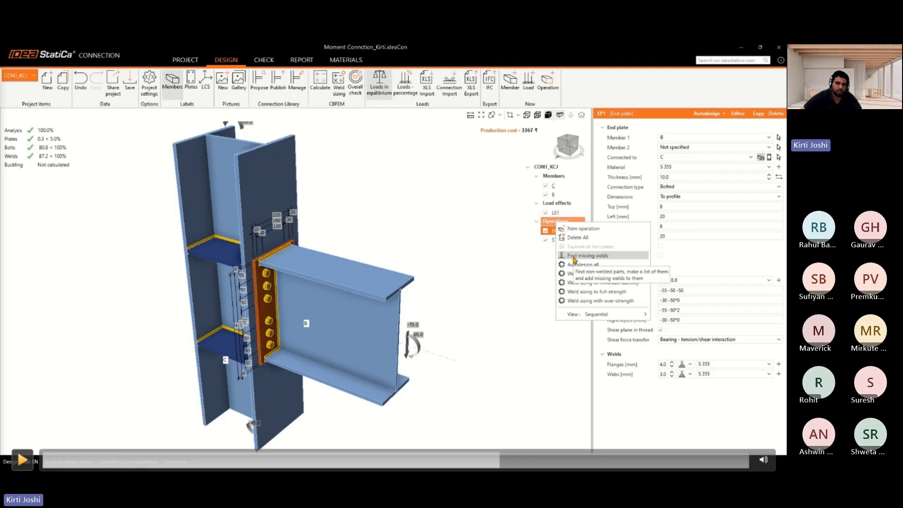
click(574, 260)
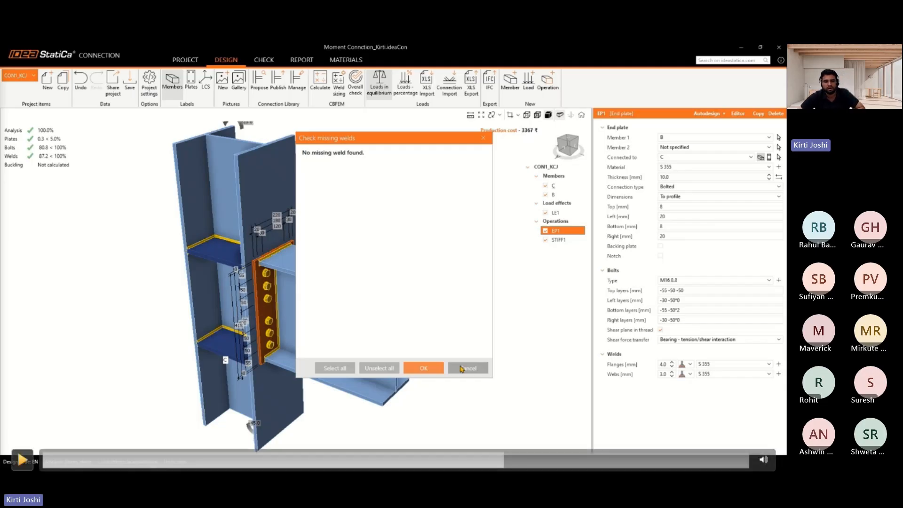
key(space)
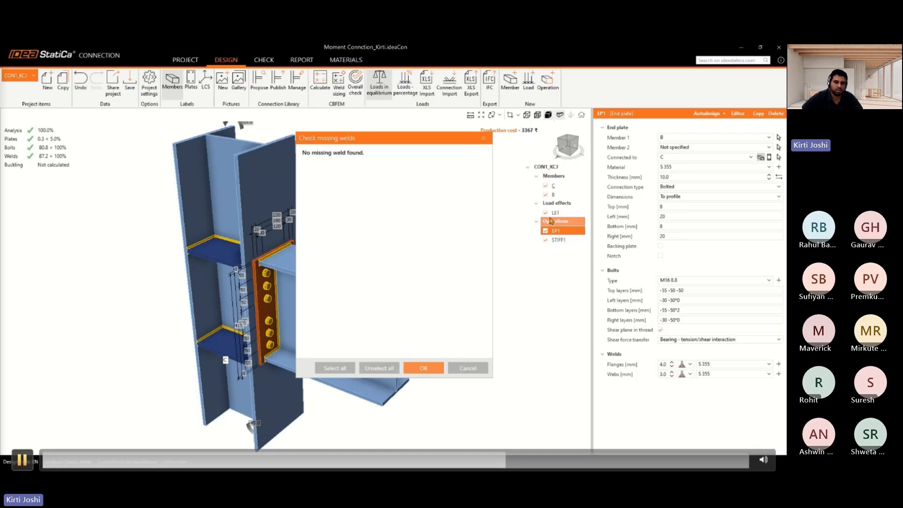
key(space)
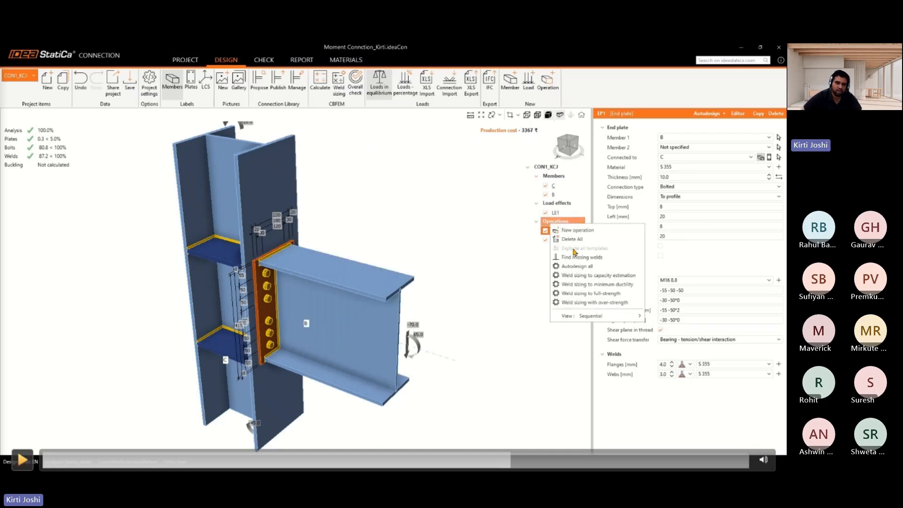